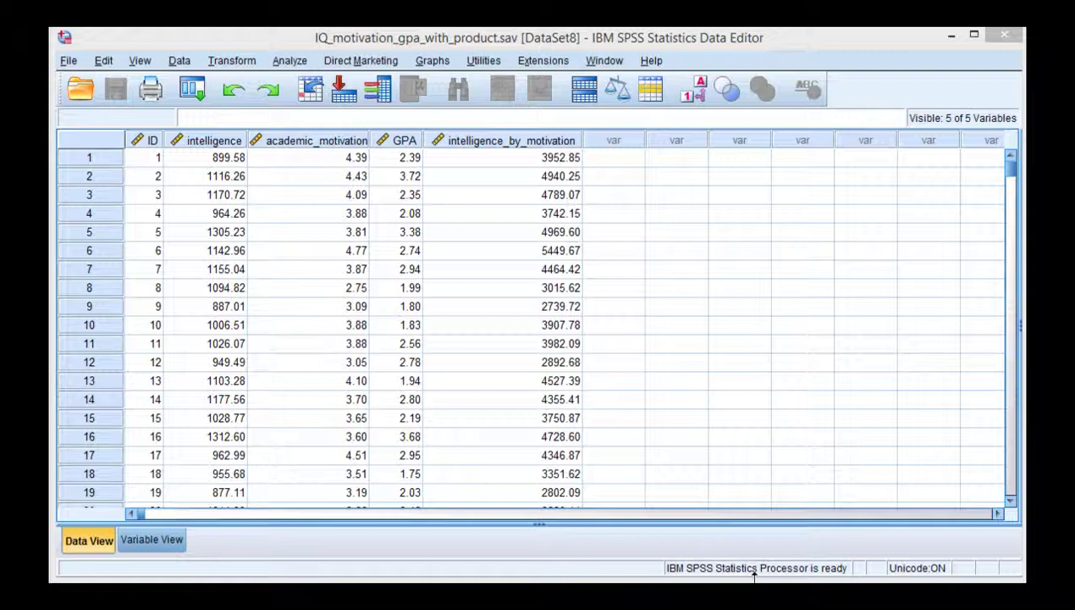
- Copy all of the simple-2way.sps syntax text from the browser page and return to SPSS
left_click(321, 160)
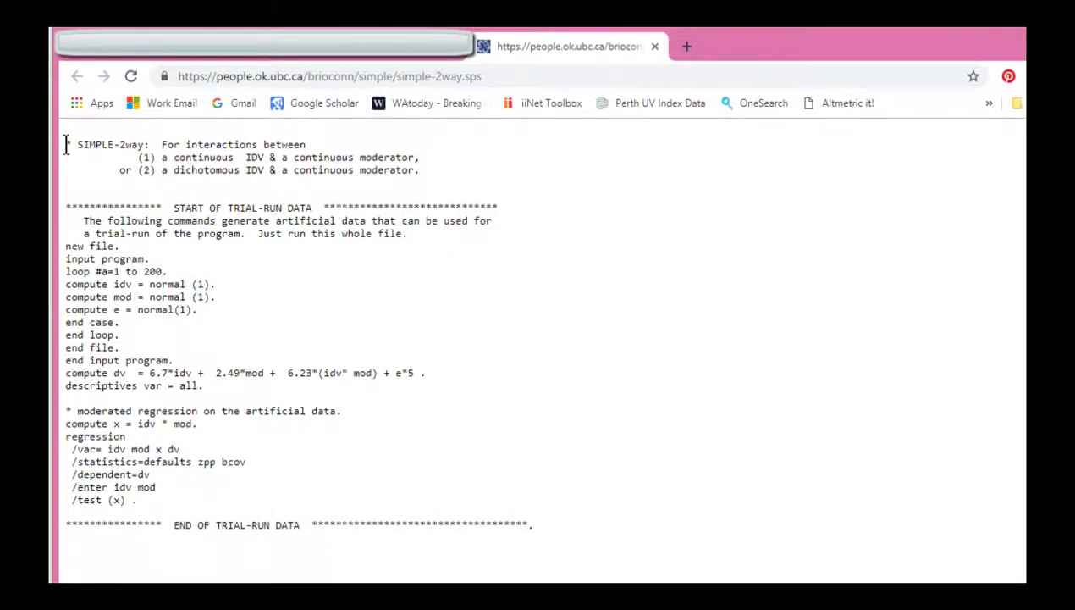
left_click_drag(67, 144, 280, 474)
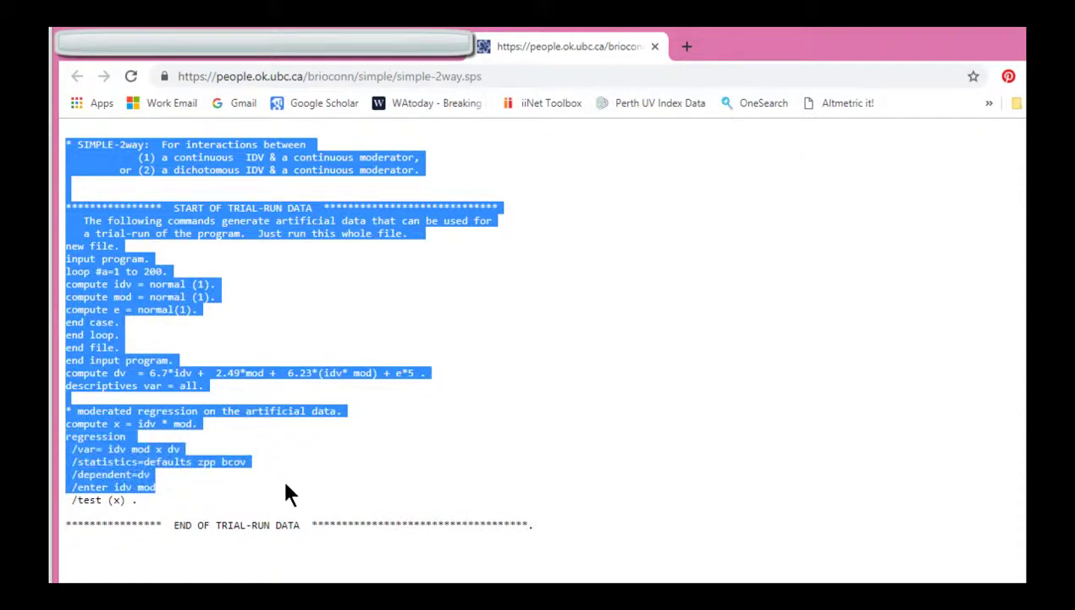
left_click(405, 197)
left_click(415, 76)
left_click(345, 158)
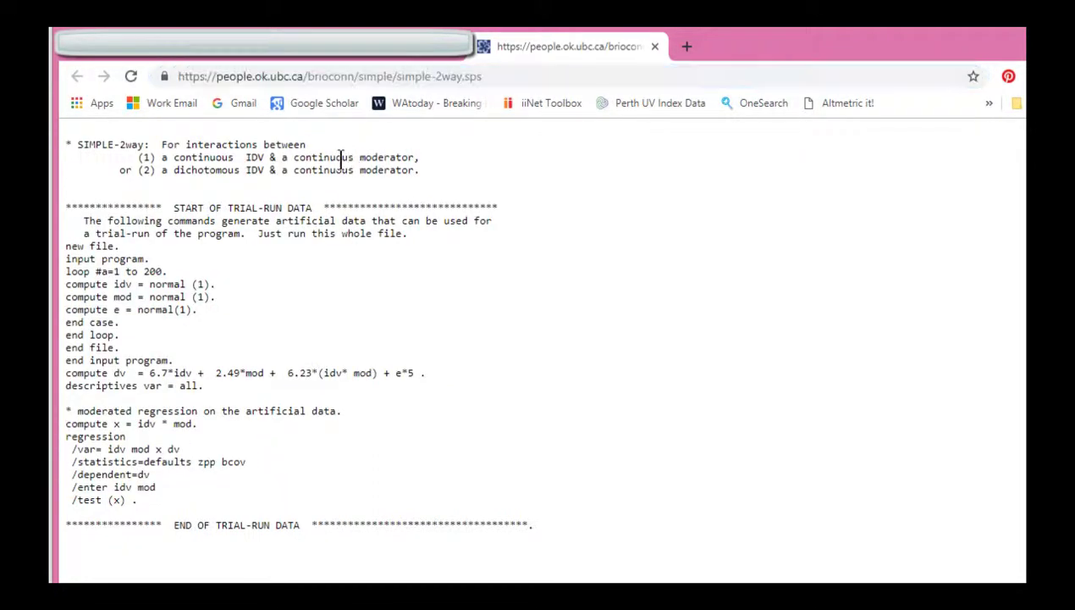
left_click_drag(67, 140, 382, 577)
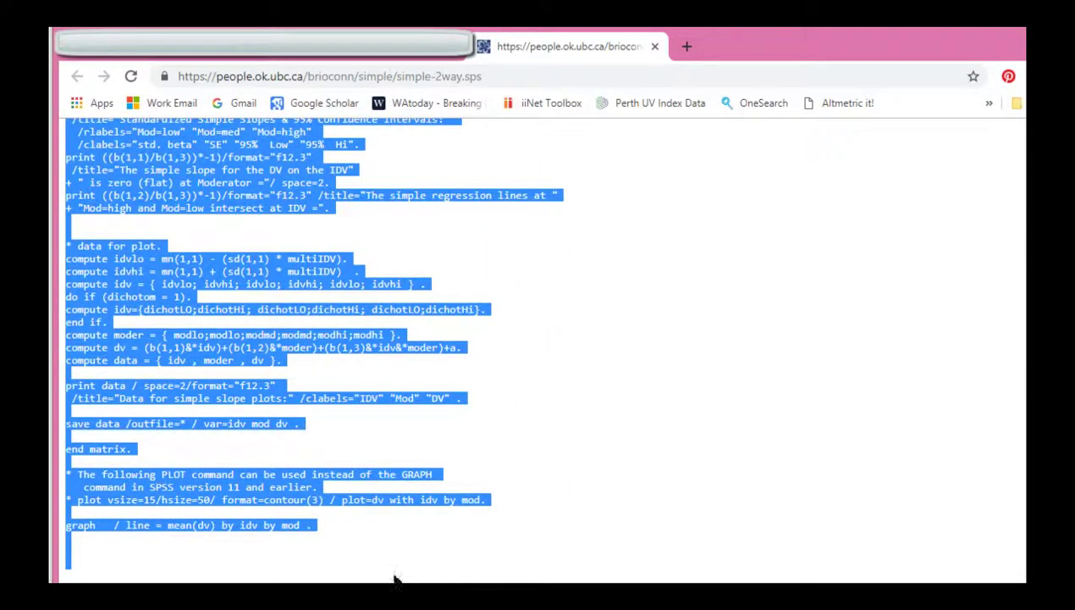
key("alt+Tab")
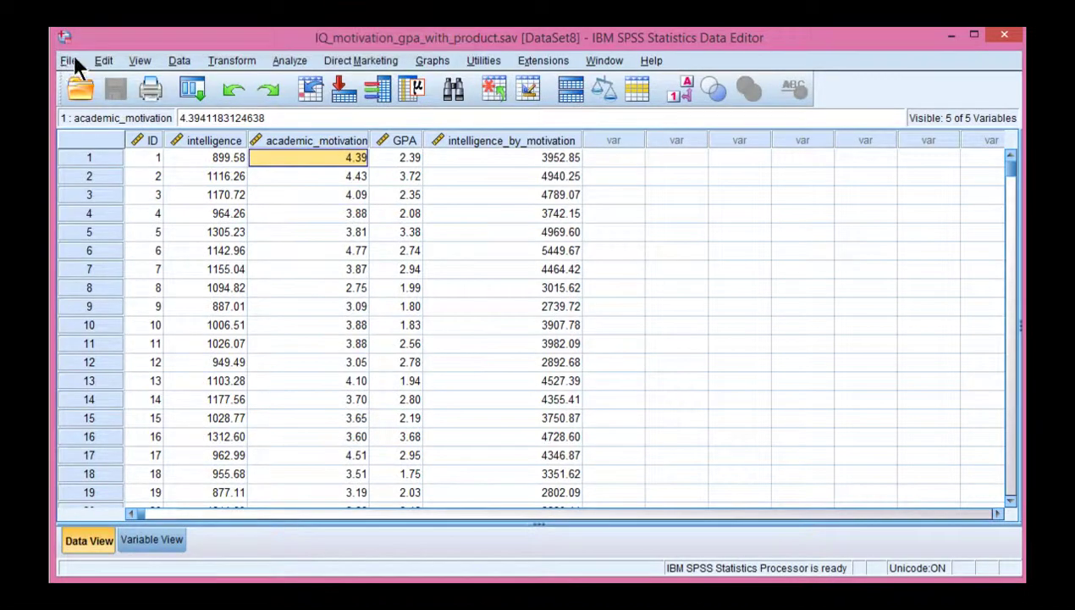
- Paste the copied simple-slopes syntax into a new Syntax1 document
left_click(70, 60)
mouse_move(93, 85)
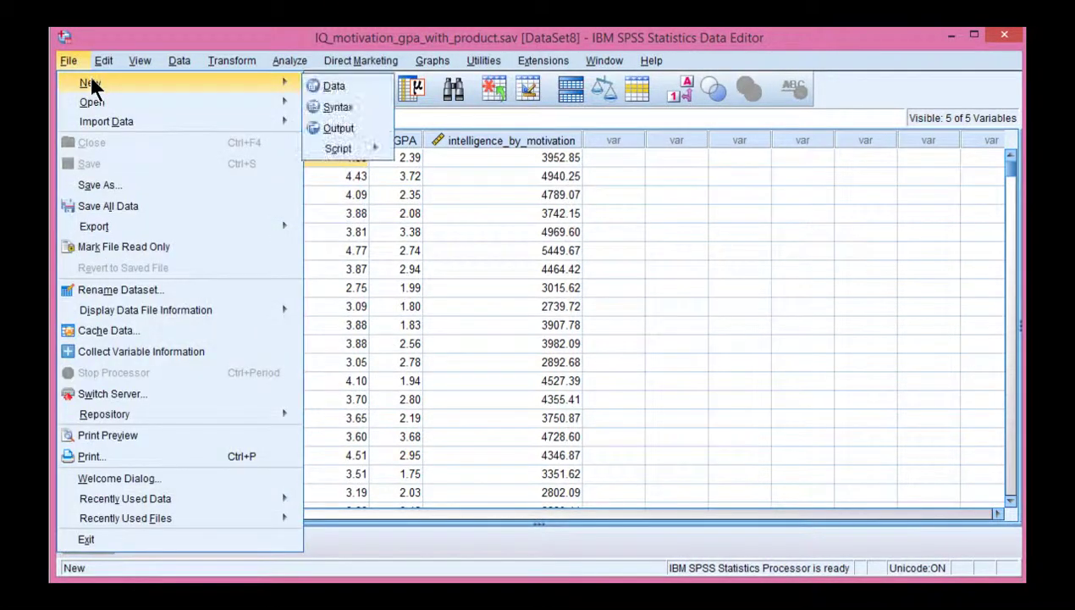
left_click(337, 107)
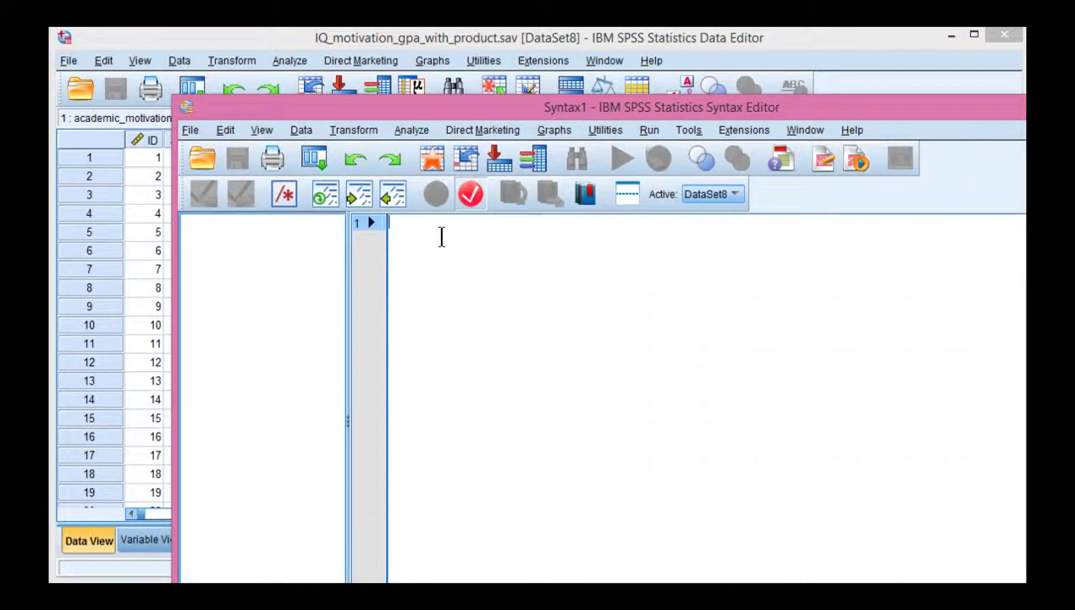
key("ctrl+v")
scroll(754, 326, "up", 20)
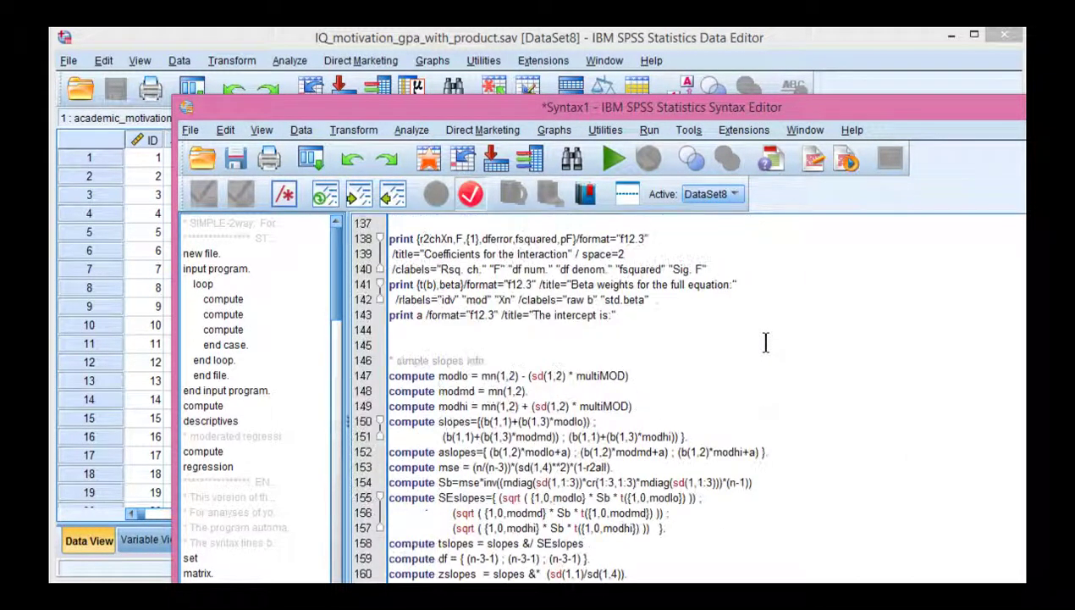
scroll(765, 341, "up", 19)
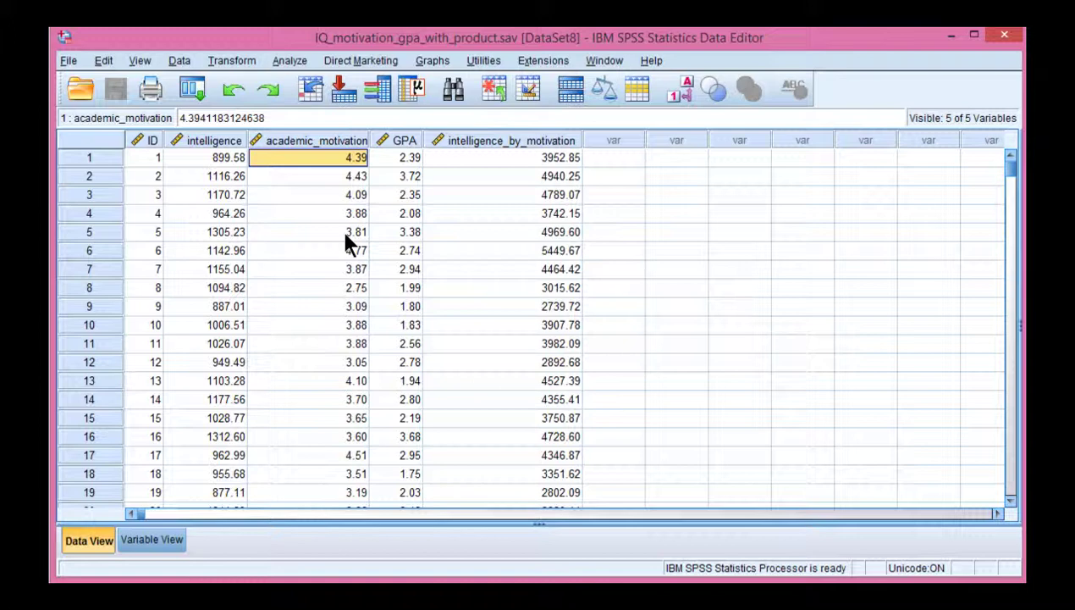
- In the data grid, point out the intelligence and academic_motivation variables and select the GPA column
left_click(203, 157)
left_click(302, 157)
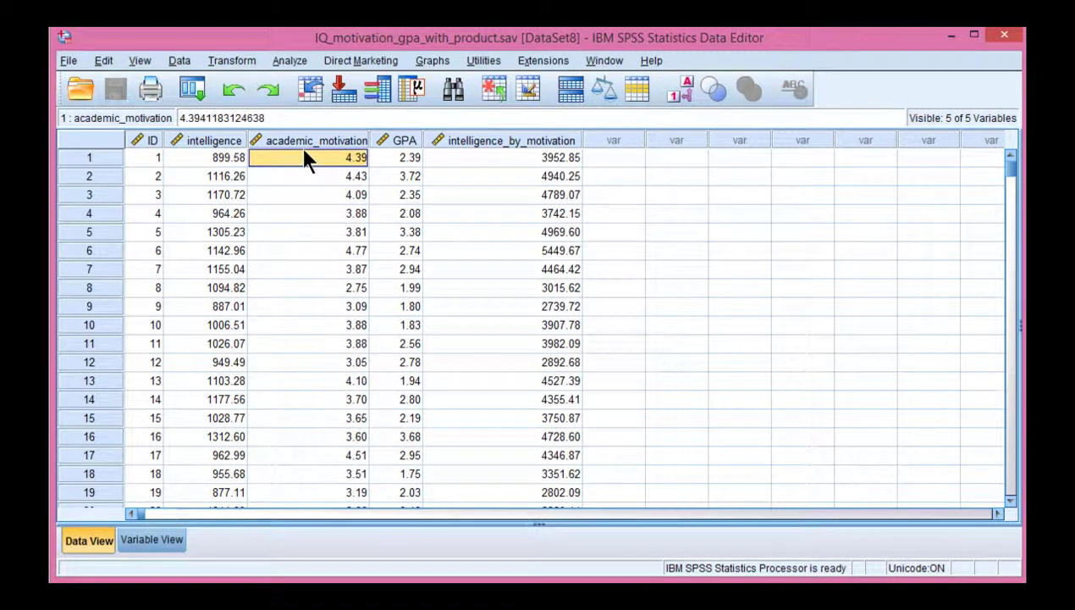
left_click(397, 141)
- Copy the intelligence, academic_motivation and GPA columns into a new Untitled5 dataset
left_click(403, 157)
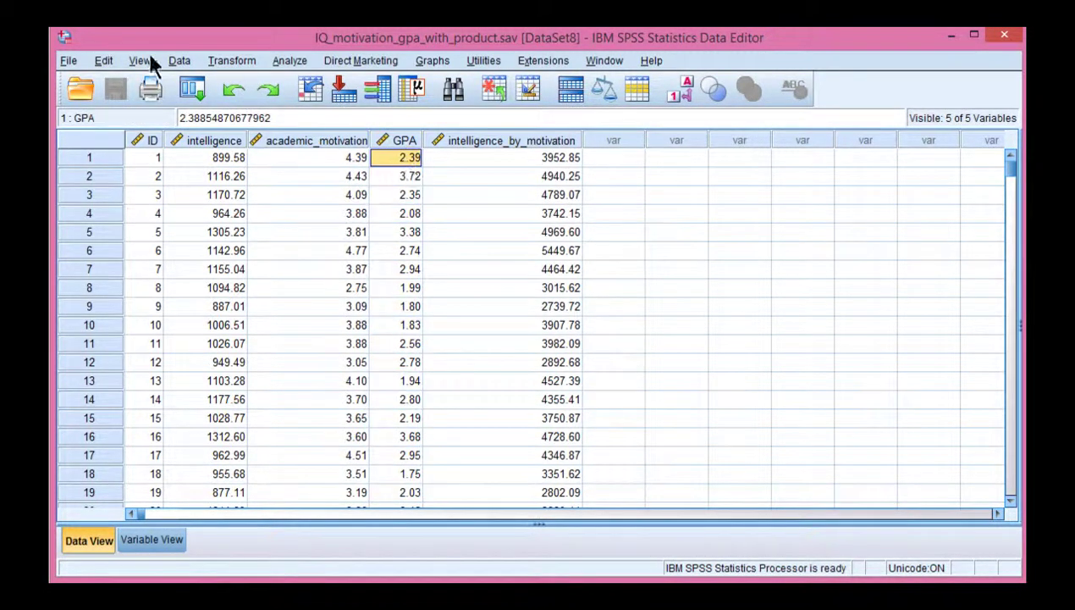
left_click(68, 62)
mouse_move(267, 83)
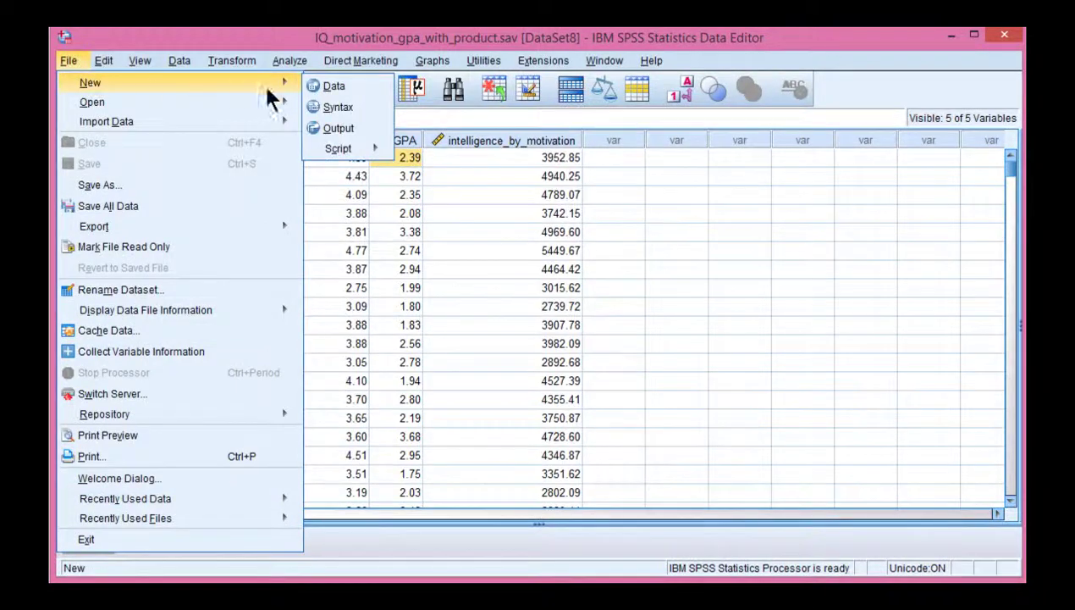
left_click(334, 88)
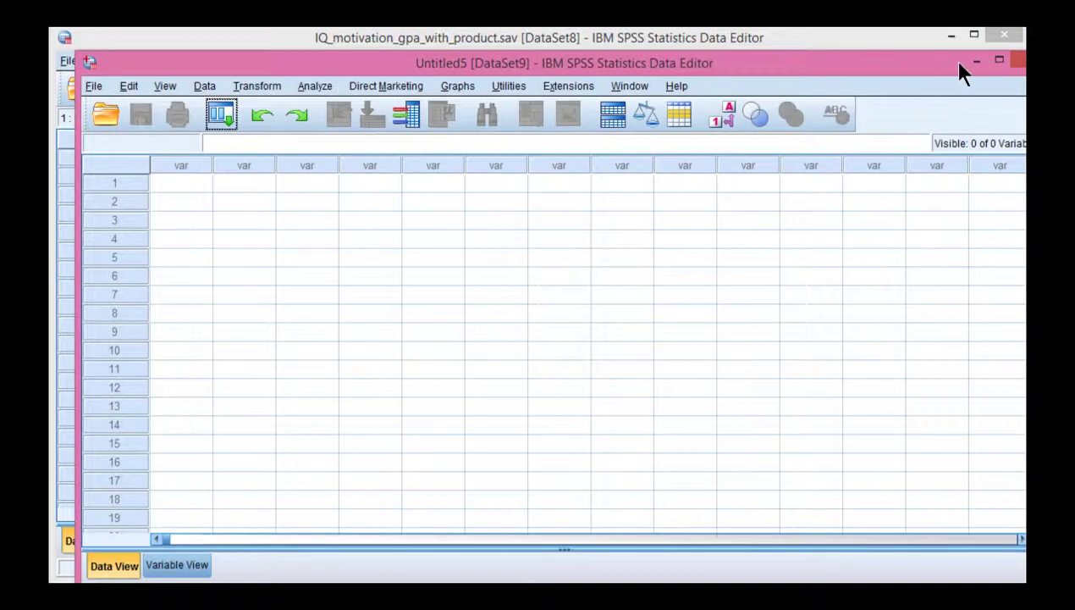
left_click(975, 61)
left_click_drag(211, 141, 377, 144)
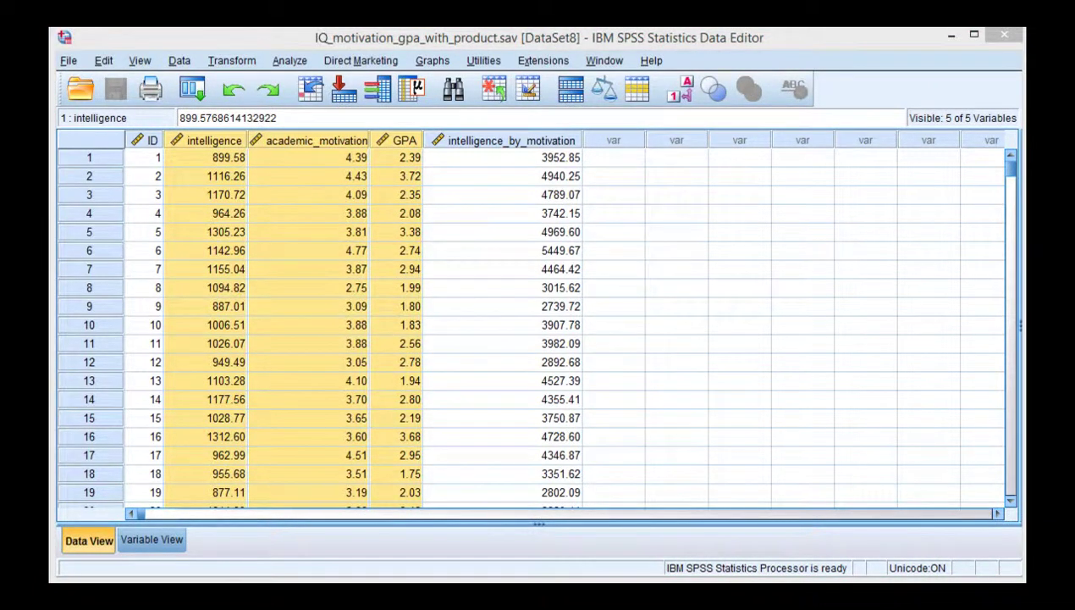
key("alt+Tab")
left_click_drag(180, 166, 287, 166)
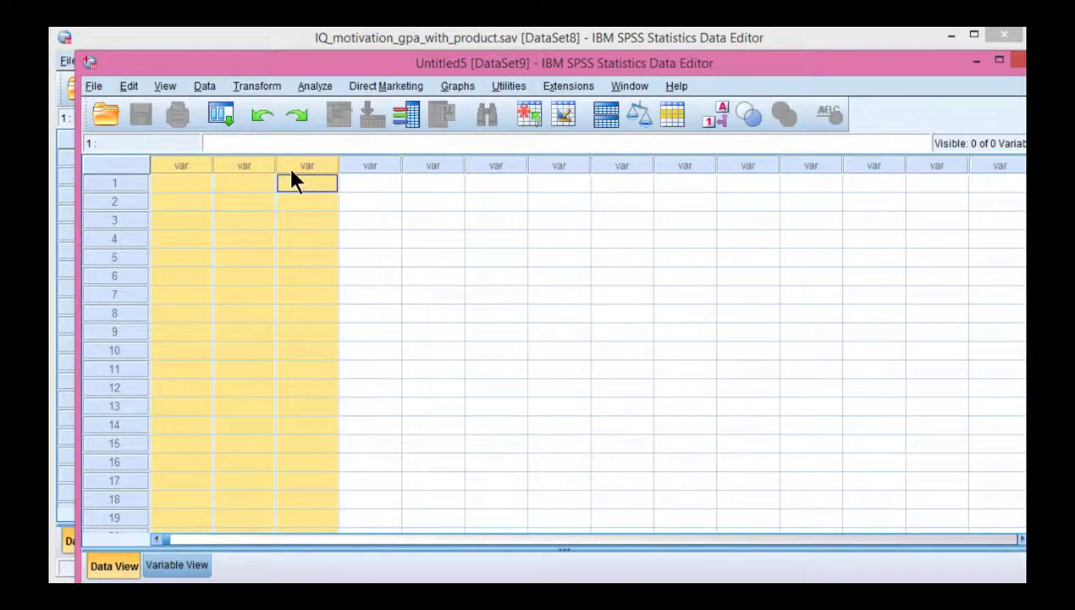
key("ctrl+v")
- In Variable View, rename the three variables idv, mod and dv
left_click(177, 564)
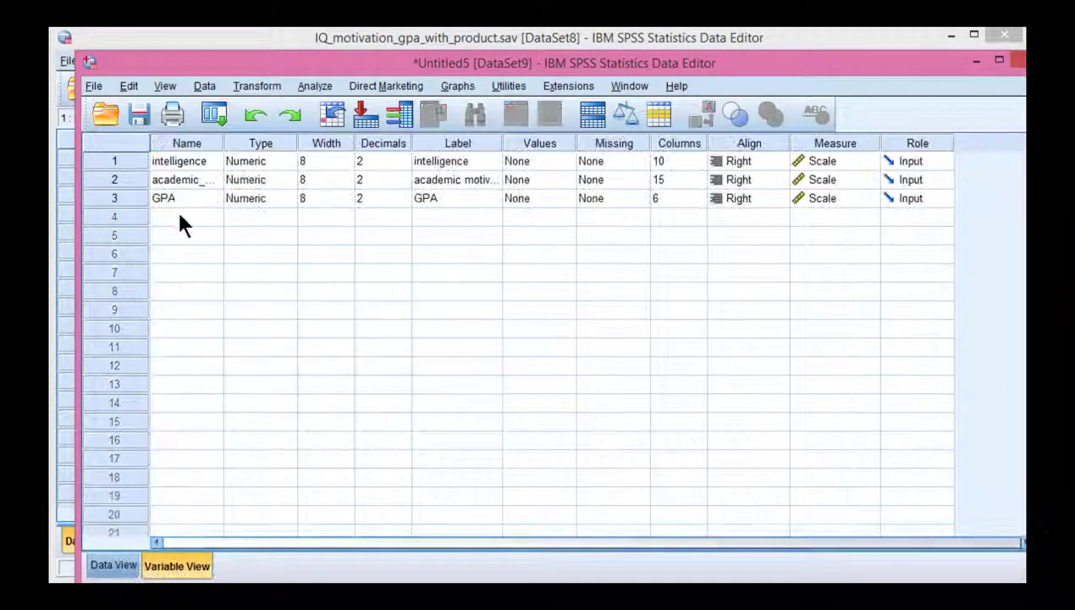
left_click_drag(222, 143, 273, 143)
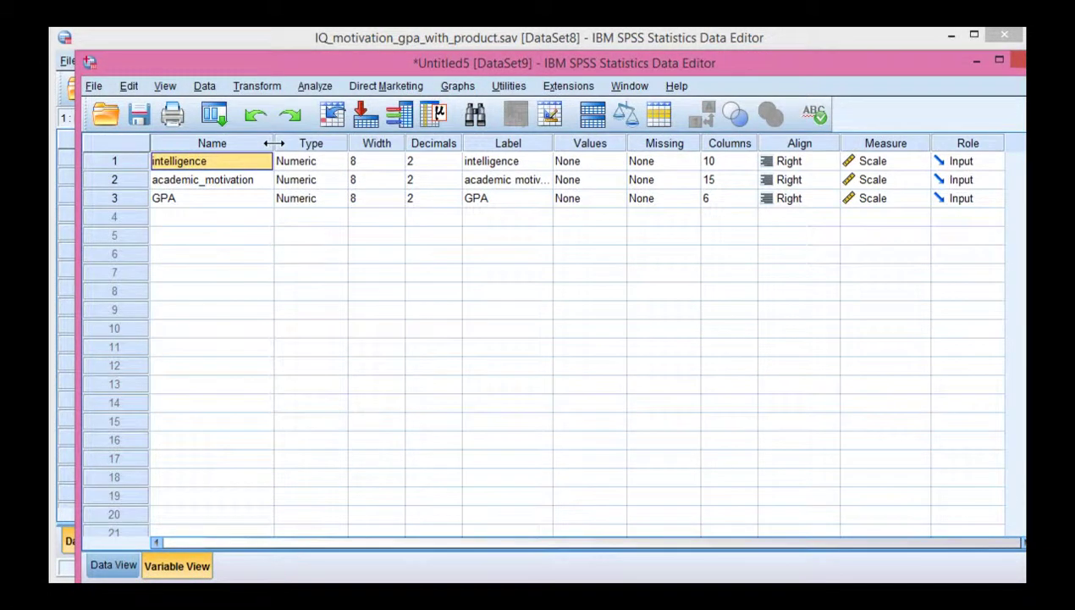
key("BackSpace")
type("idv")
key("Return")
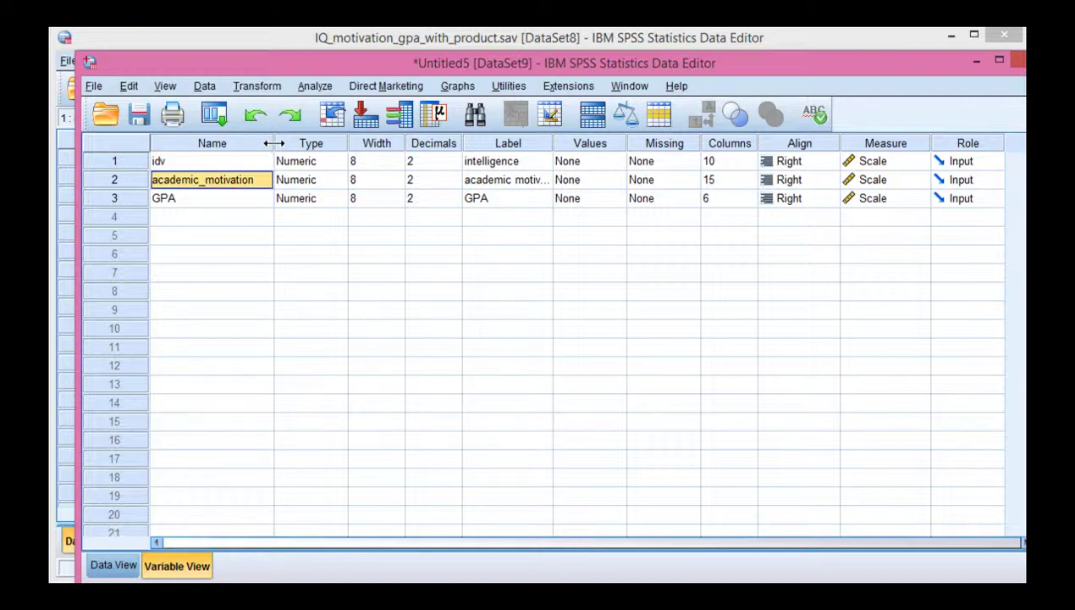
type("mod")
key("Return")
type("dv")
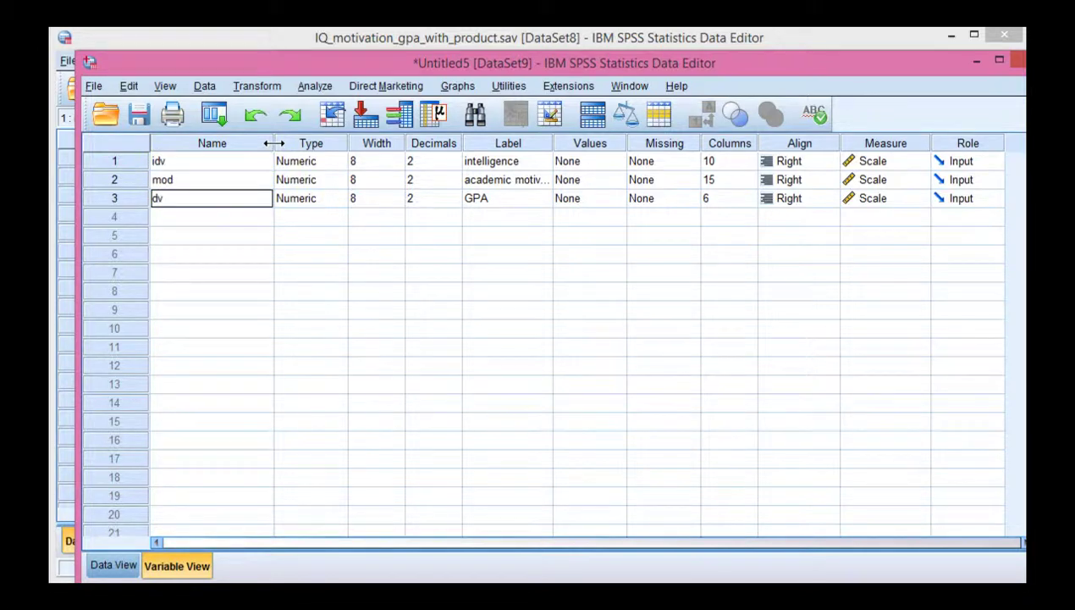
key("Return")
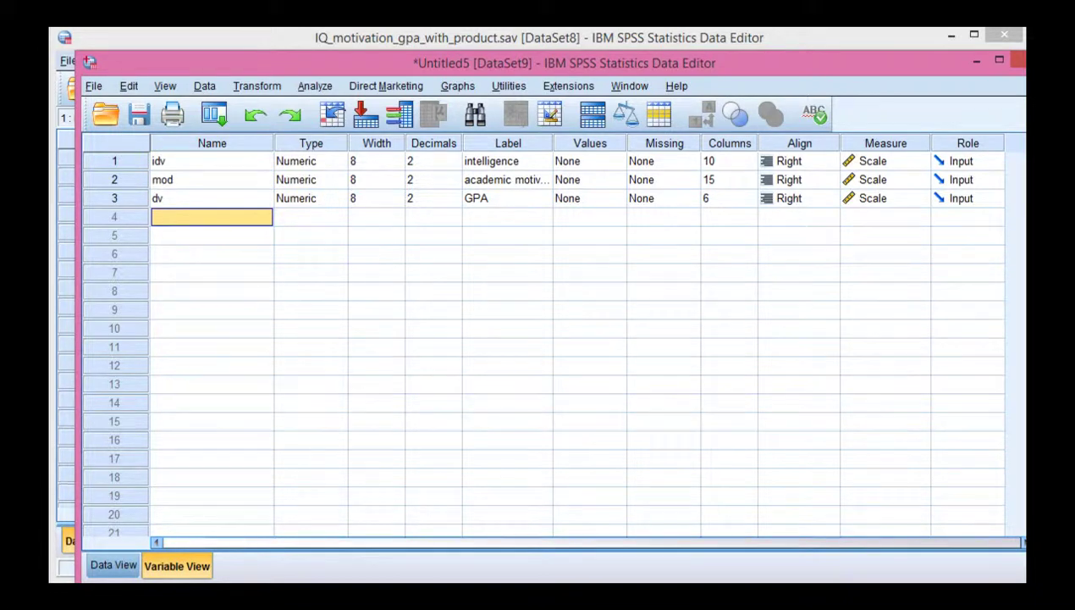
left_click(113, 564)
left_click(977, 61)
left_click(989, 34)
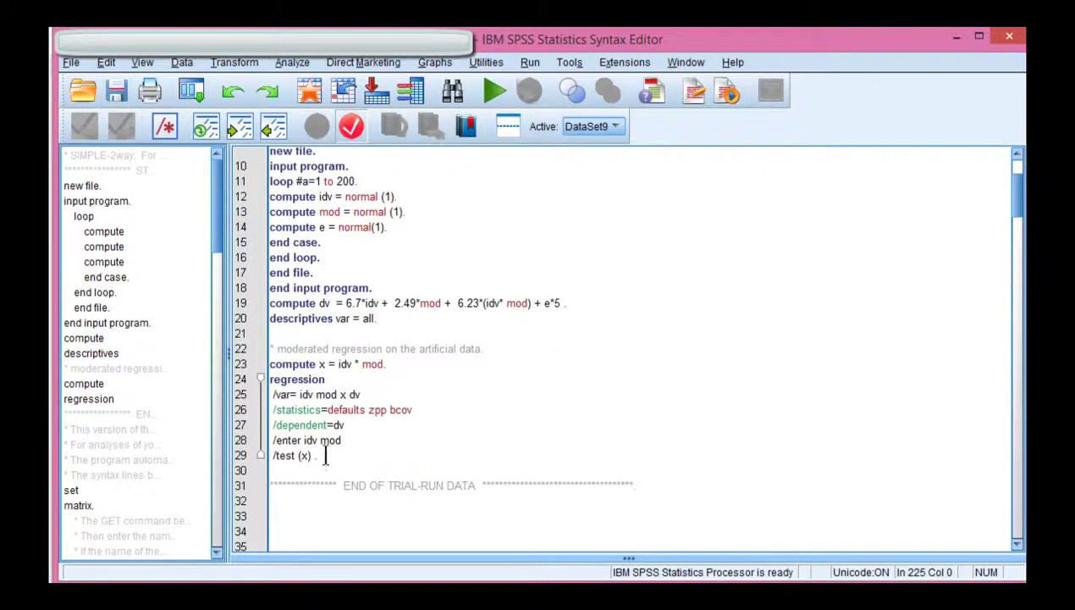
left_click_drag(320, 456, 263, 89)
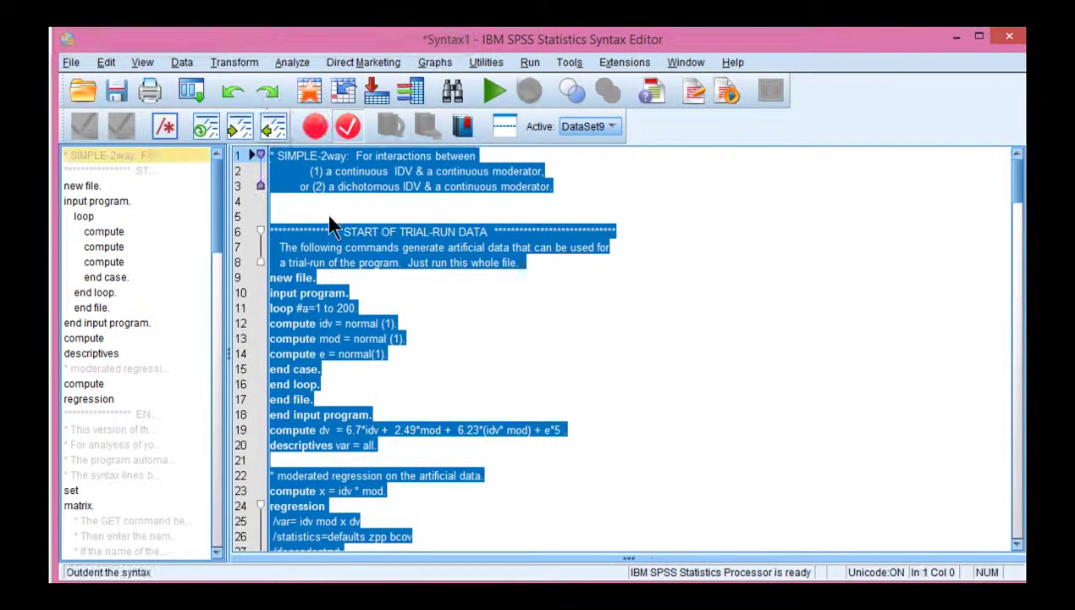
left_click(474, 295)
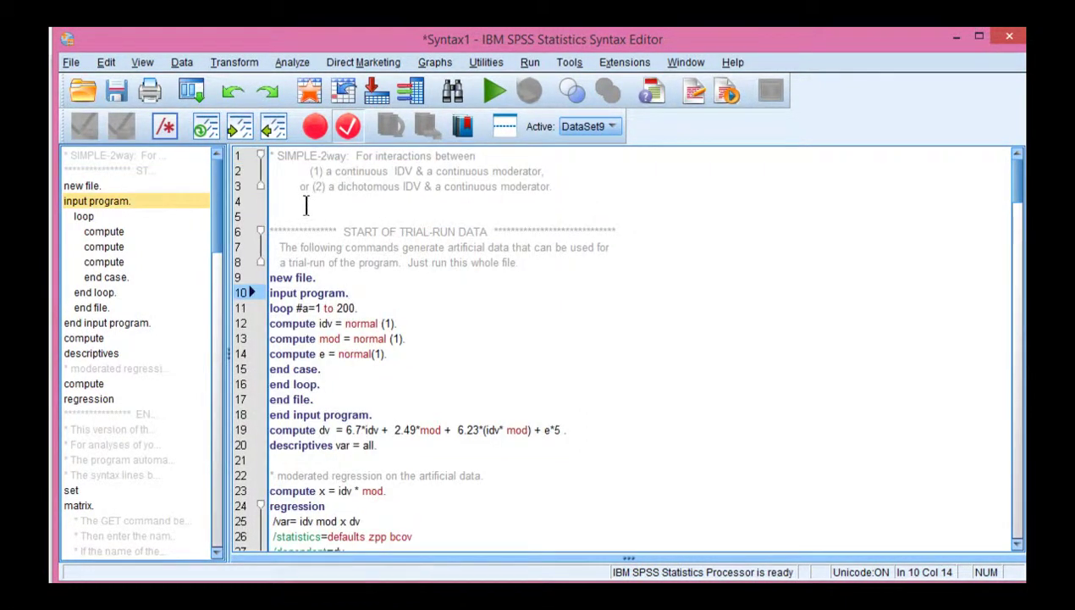
scroll(297, 277, "down", 4)
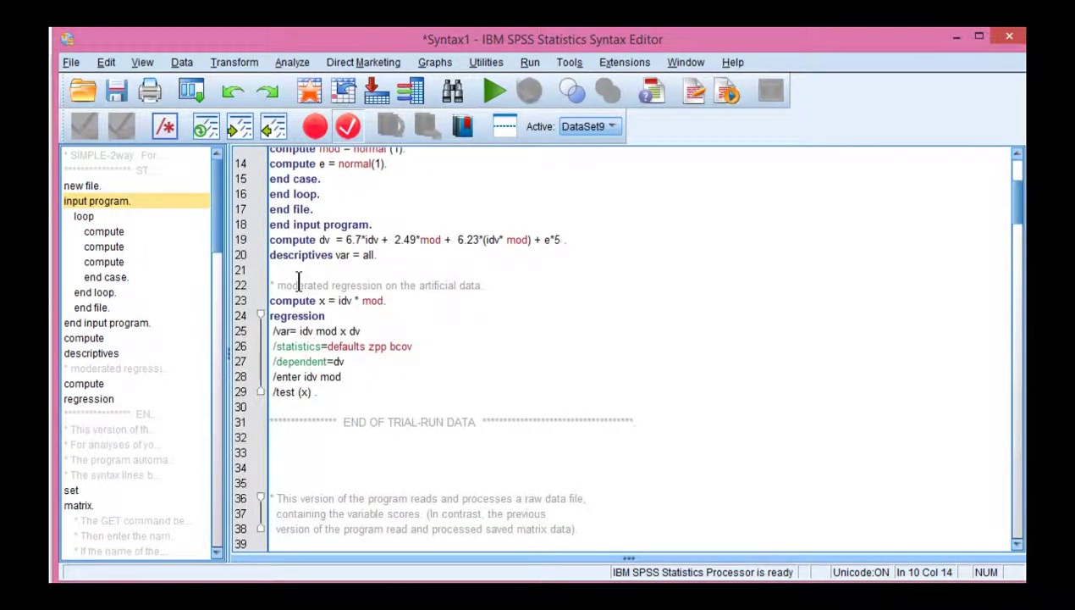
scroll(298, 281, "down", 7)
scroll(297, 284, "down", 3)
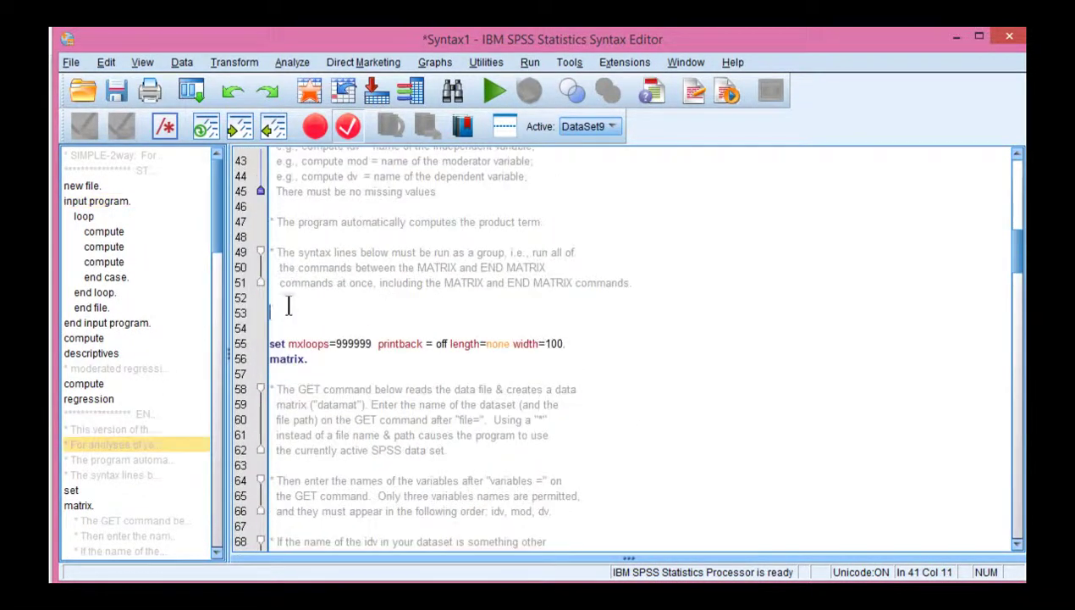
left_click(450, 324)
scroll(452, 360, "down", 11)
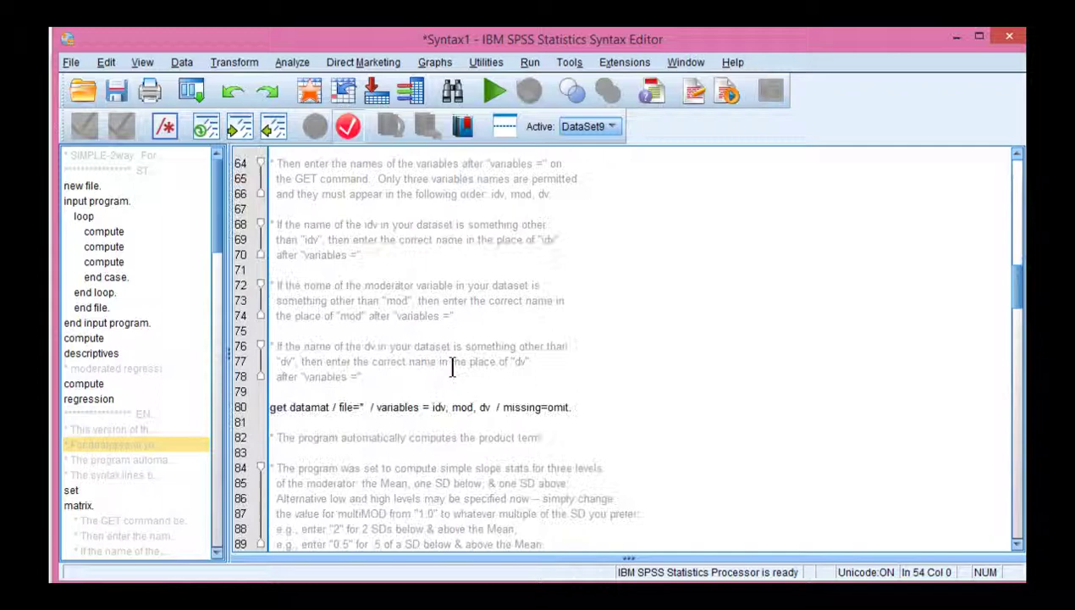
scroll(452, 367, "down", 1)
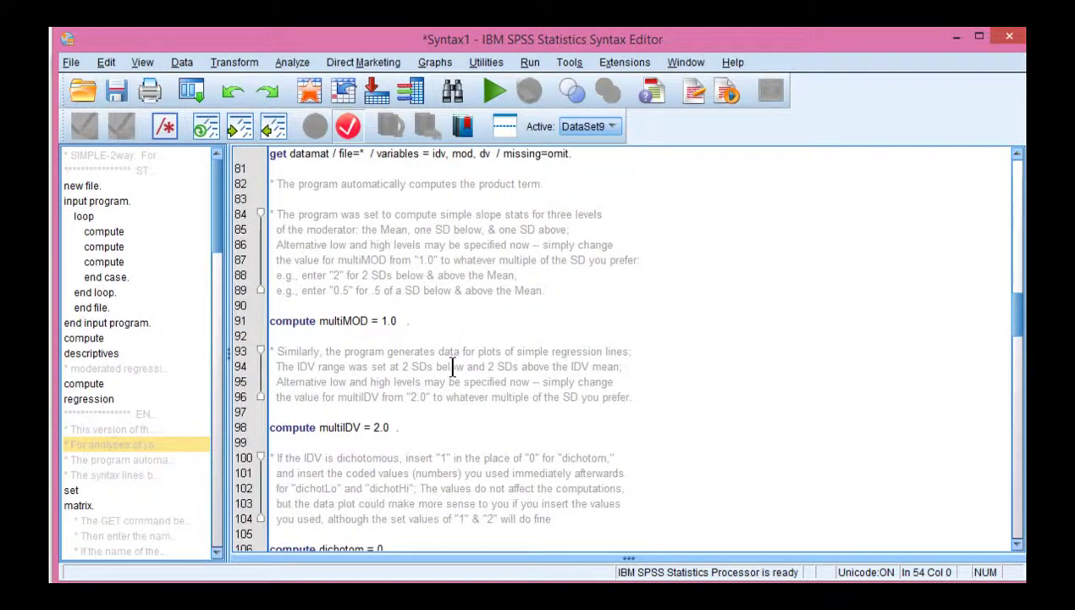
left_click(407, 320)
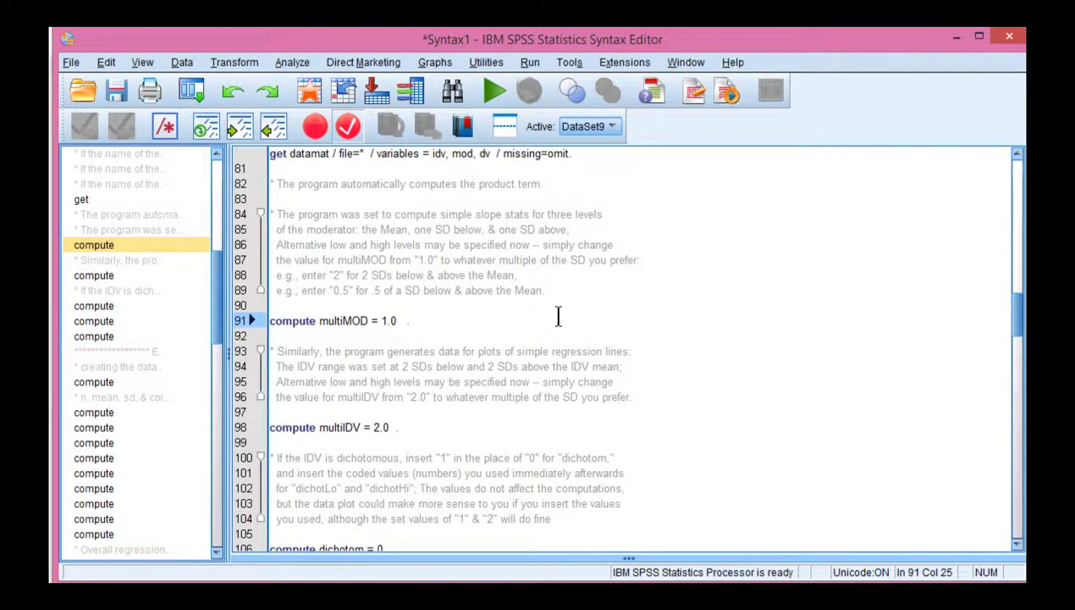
- Review the multiMOD value 1.0 and multiIDV value 2.0 in the syntax
key("BackSpace")
key("BackSpace")
key("BackSpace")
key("shift+Left")
key("shift+Left")
key("shift+Left")
key("Left")
key("Right")
key("Down")
key("Down")
key("Down")
key("Down")
key("Down")
key("Down")
key("Left")
key("Left")
key("Left")
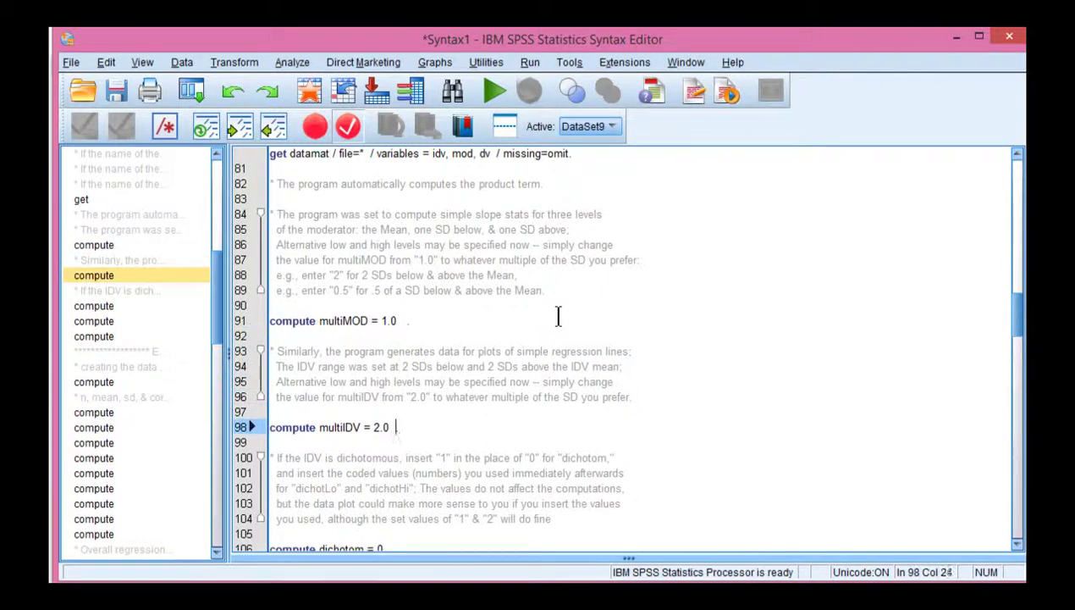
key("shift+Left")
key("shift+Left")
key("shift+Left")
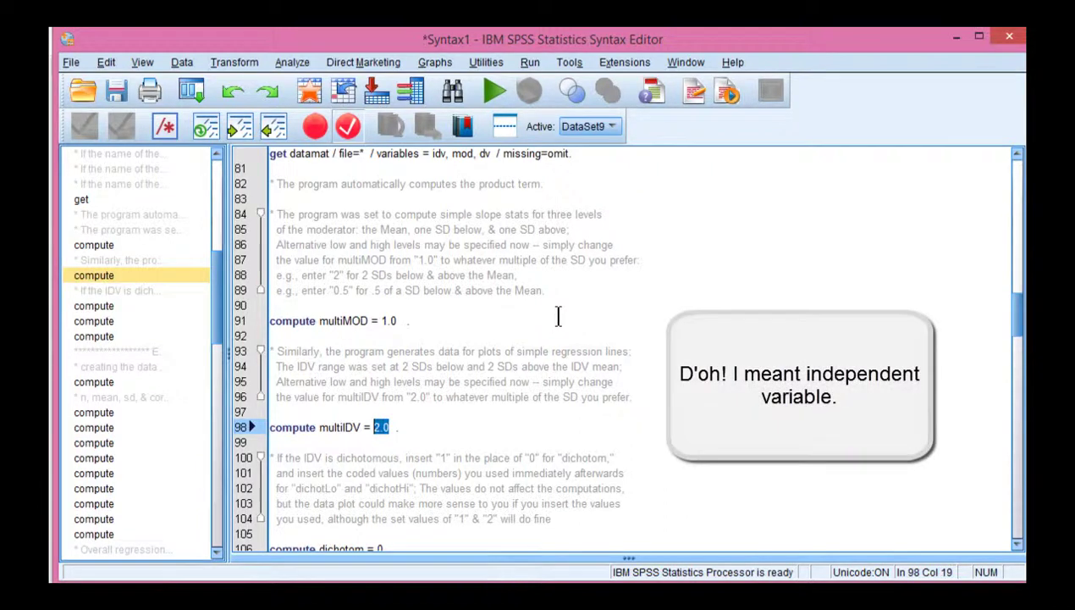
key("Left")
key("Right")
key("Right")
- Check the dichotom setting, leaving it at 0
scroll(558, 317, "down", 3)
left_click(378, 422)
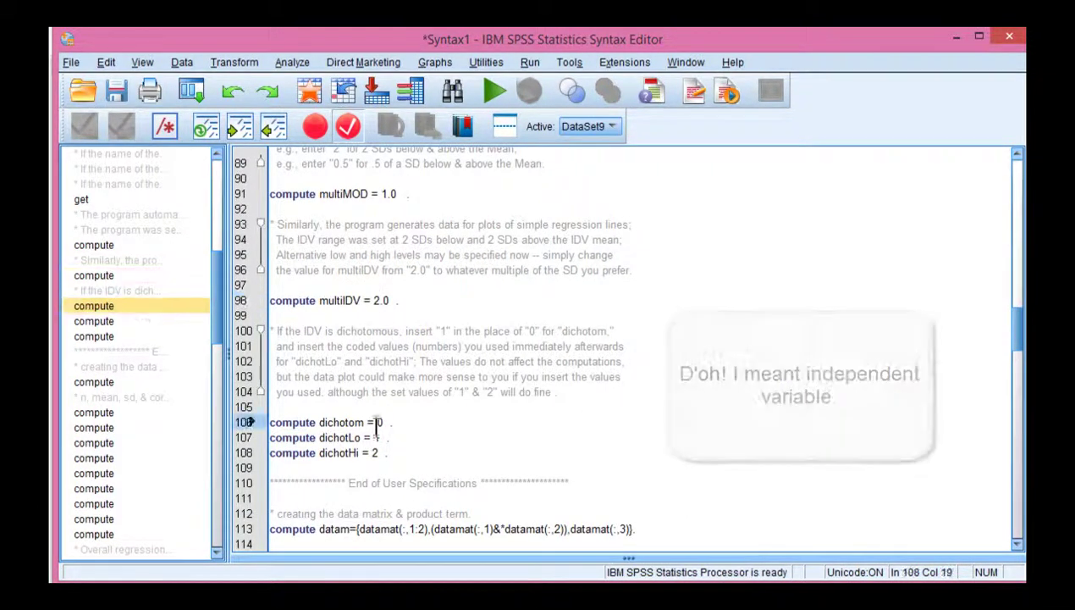
key("shift+Right")
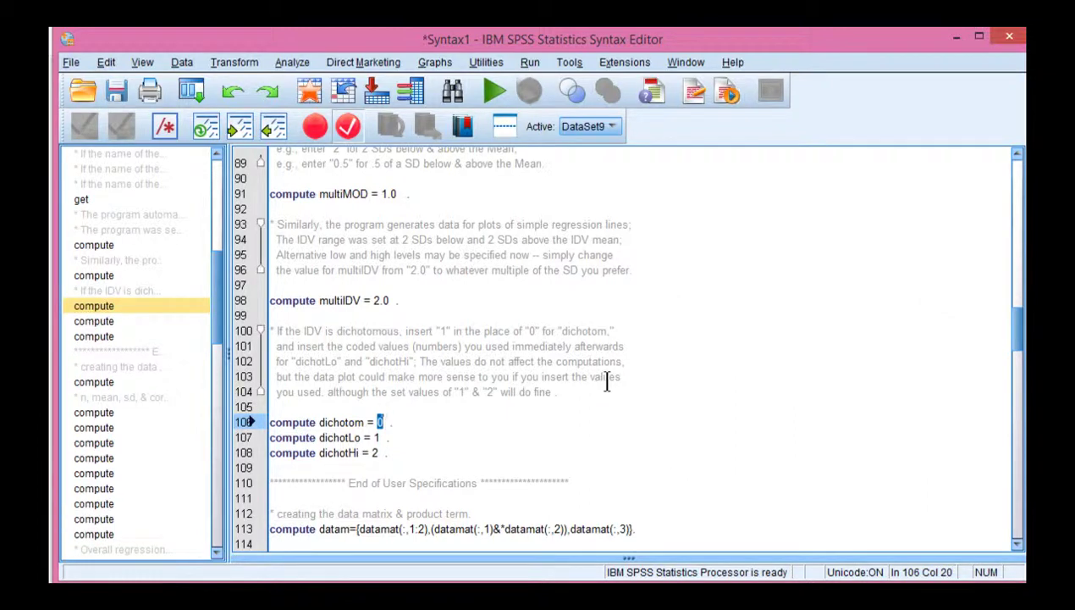
type("1")
key("ctrl+z")
key("Left")
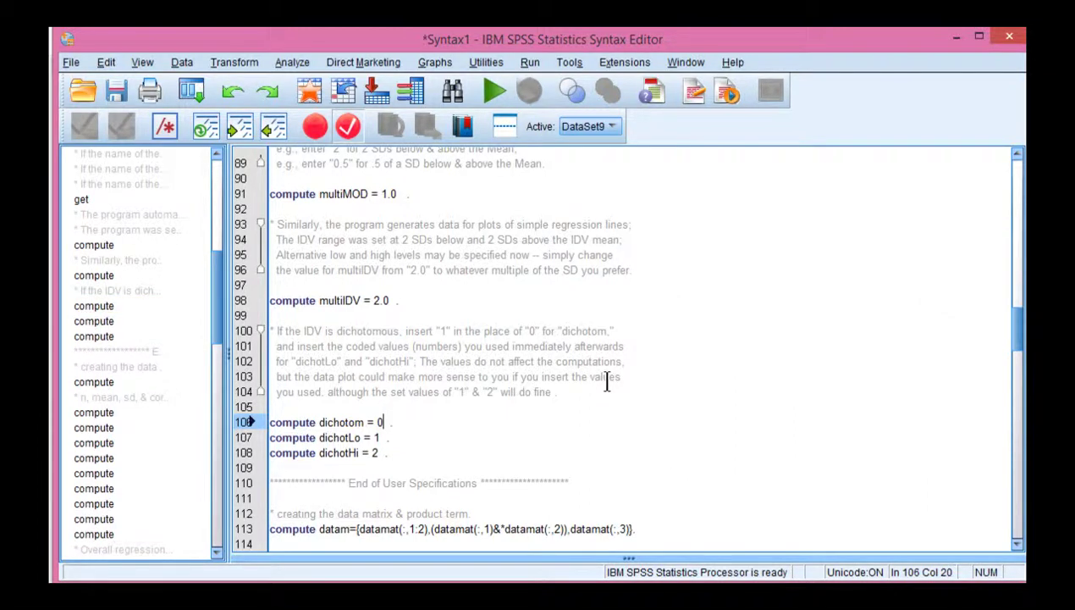
key("Left")
key("Left")
key("Right")
key("Right")
key("Right")
key("shift+Left")
type("1")
key("shift+Left")
type("0")
key("Up")
key("Up")
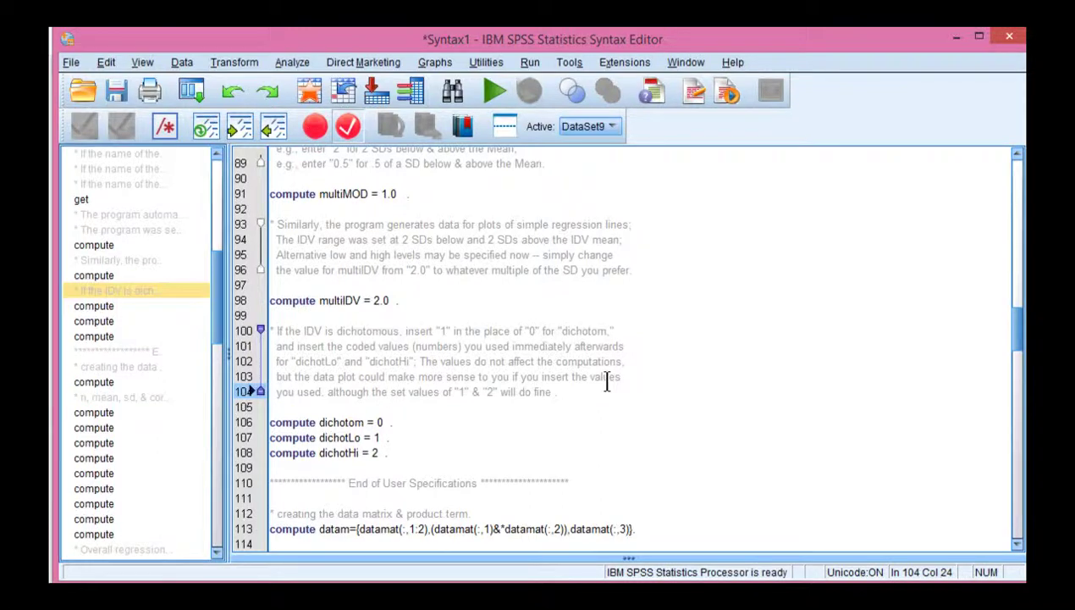
key("Down")
- Select the syntax from the set command to the end and run the selection
key("alt+Tab")
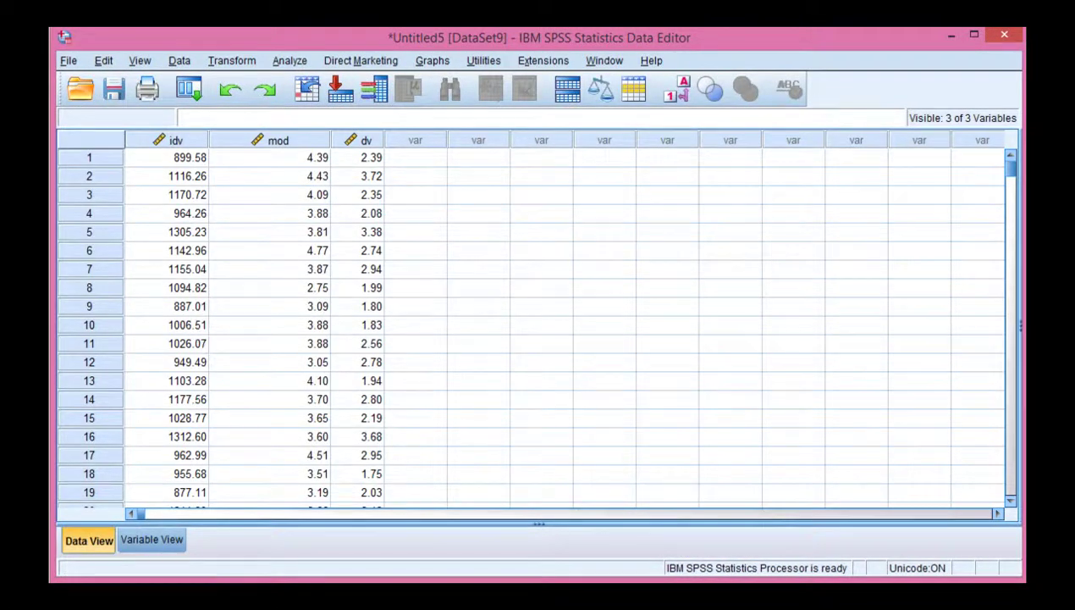
key("alt+Tab")
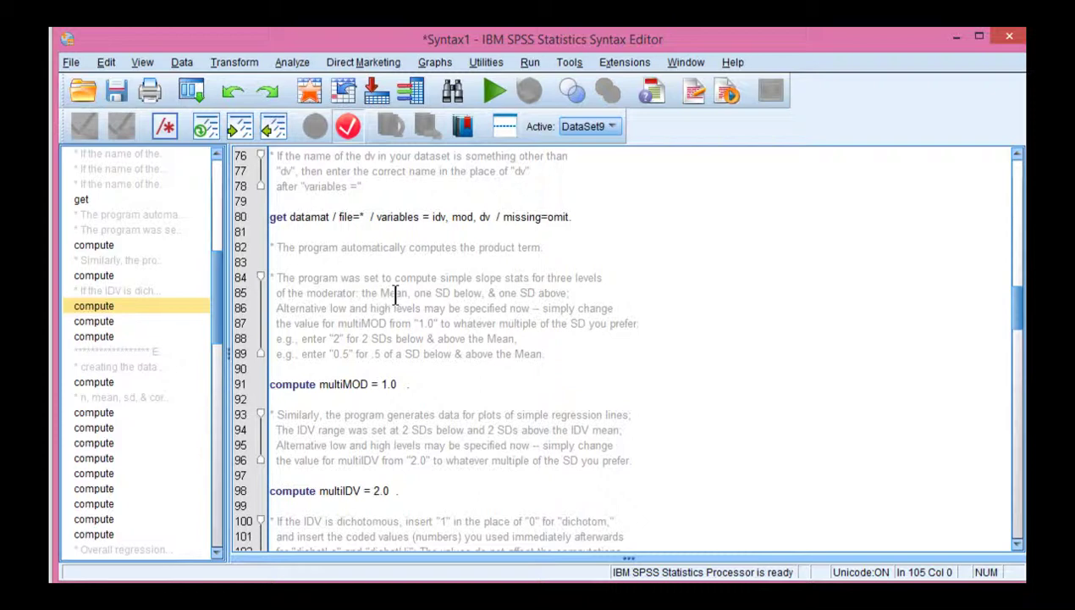
scroll(394, 293, "up", 8)
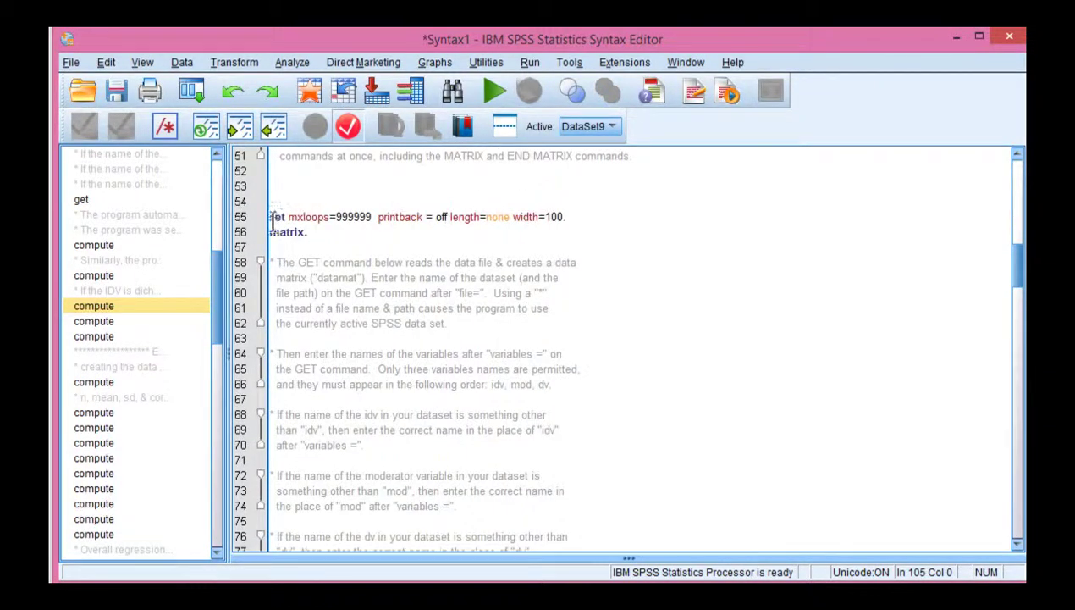
left_click_drag(272, 217, 474, 482)
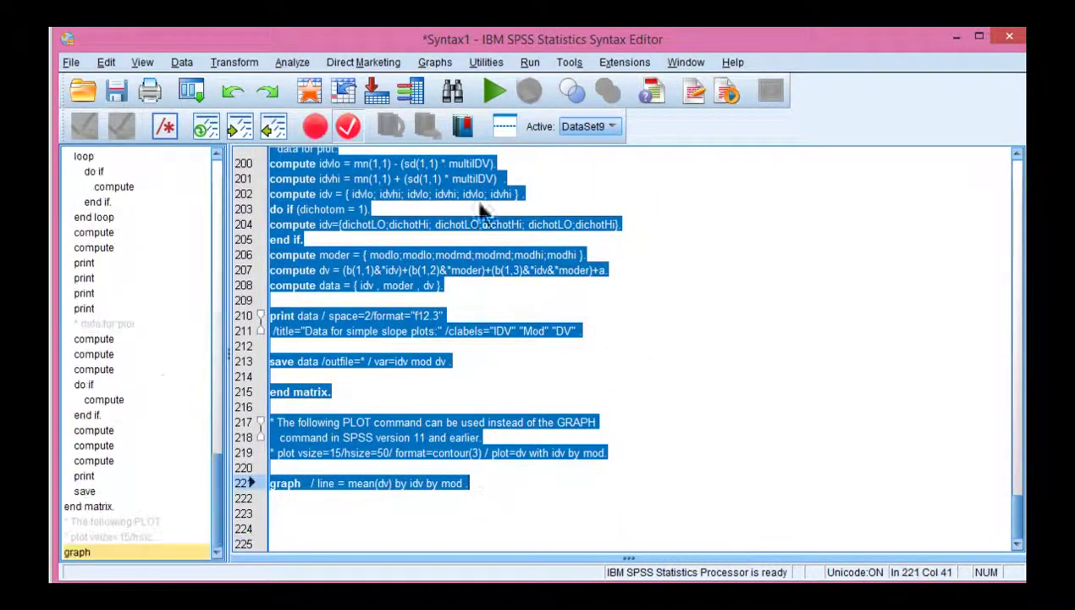
left_click(527, 62)
left_click(543, 102)
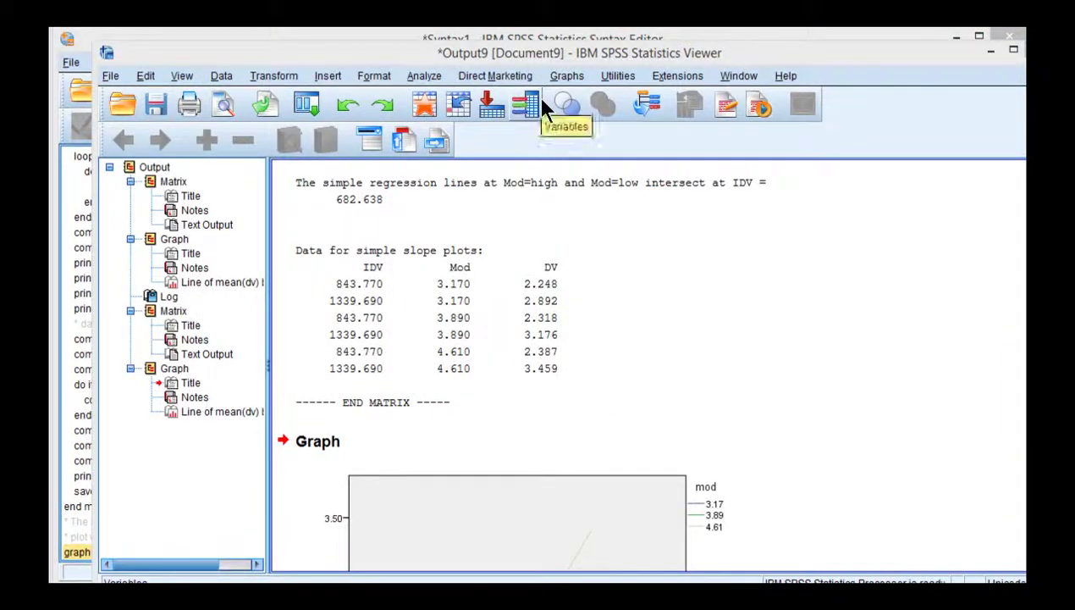
scroll(961, 523, "up", 6)
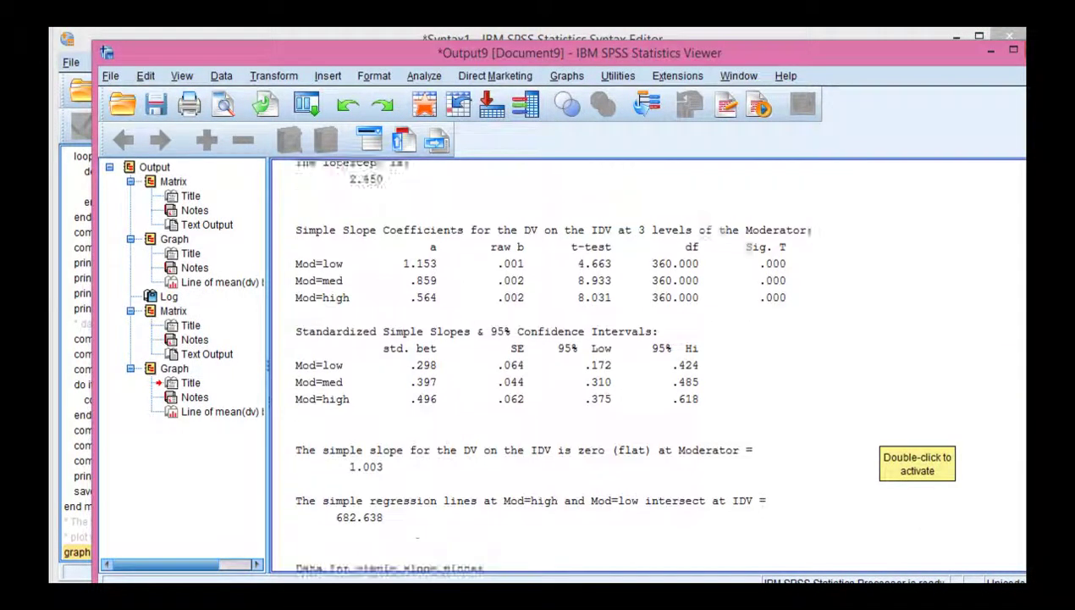
scroll(948, 403, "up", 6)
scroll(949, 404, "down", 4)
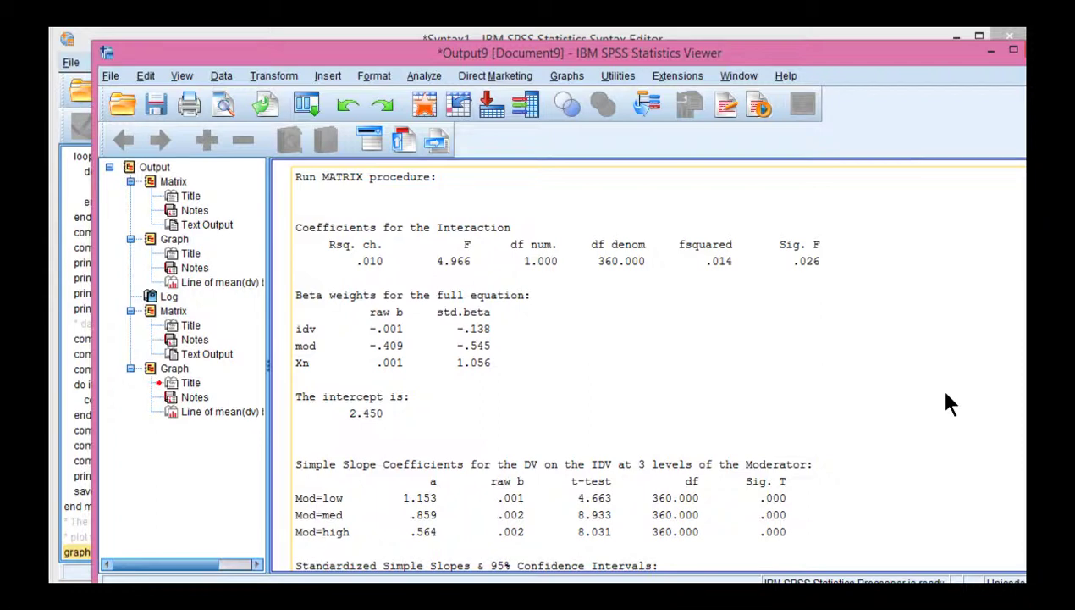
scroll(948, 404, "down", 3)
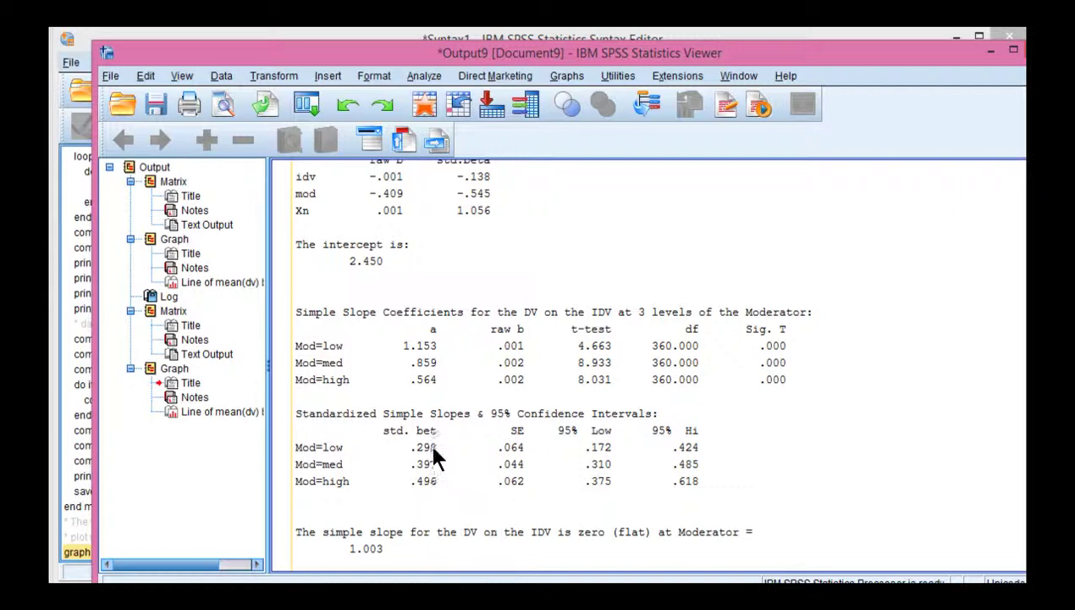
scroll(474, 508, "up", 2)
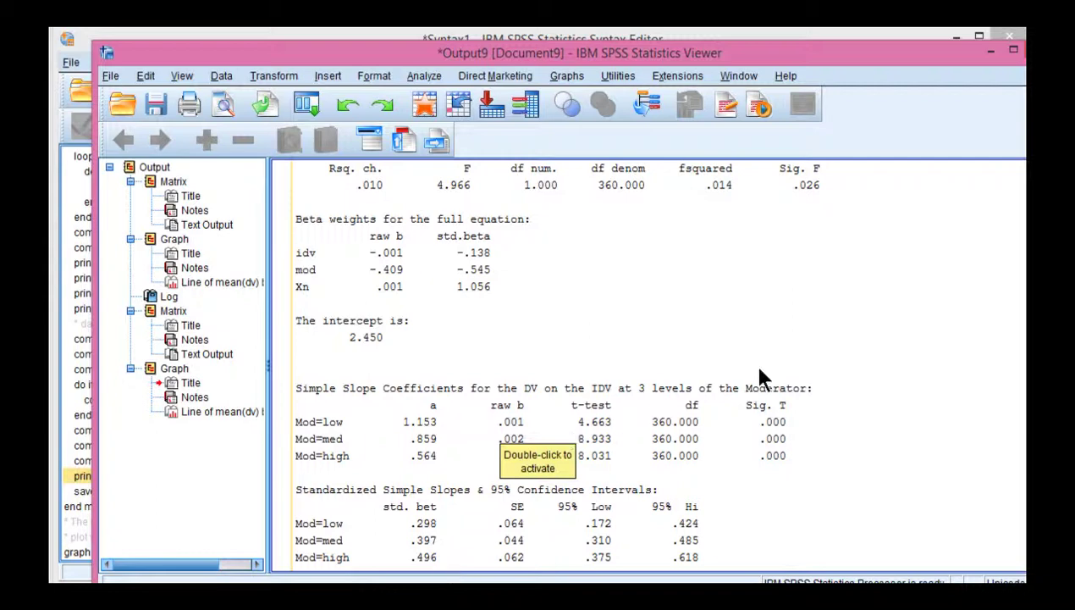
scroll(830, 347, "down", 2)
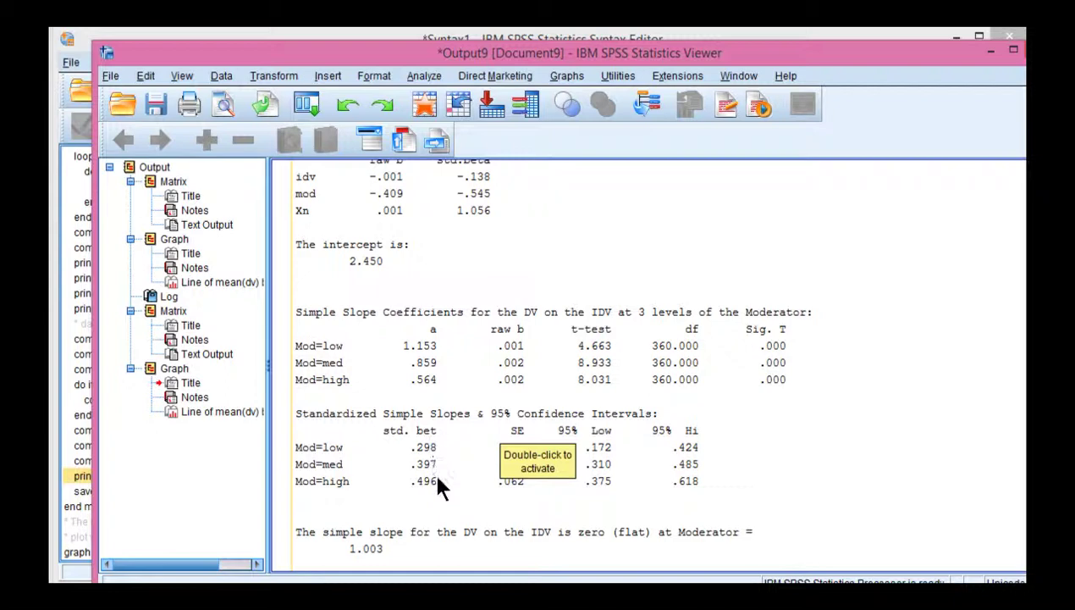
scroll(768, 487, "down", 10)
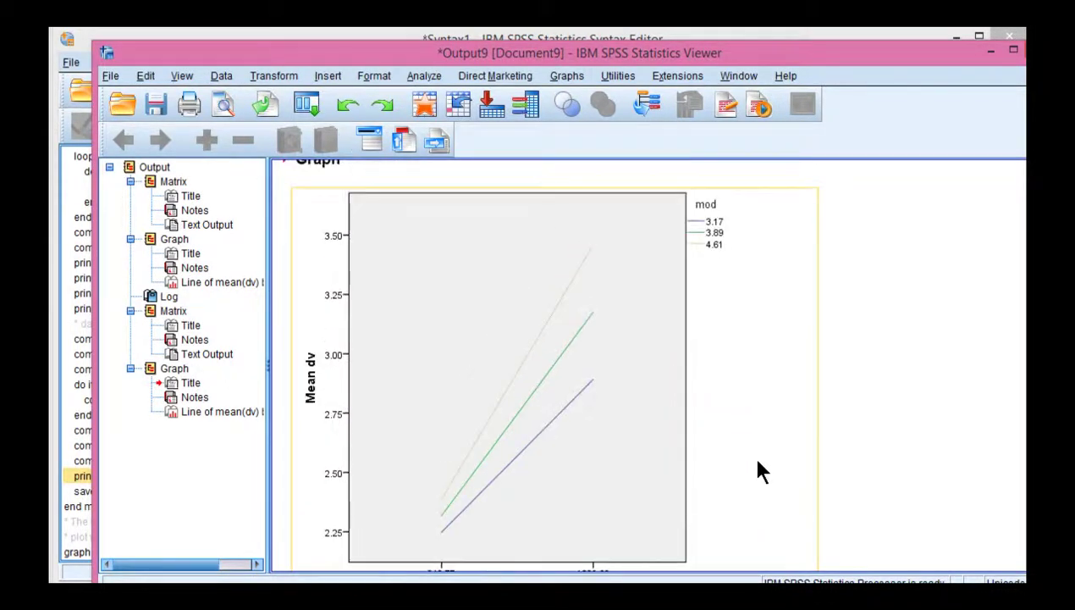
- Open the interaction chart in the Chart Editor
left_click(893, 476)
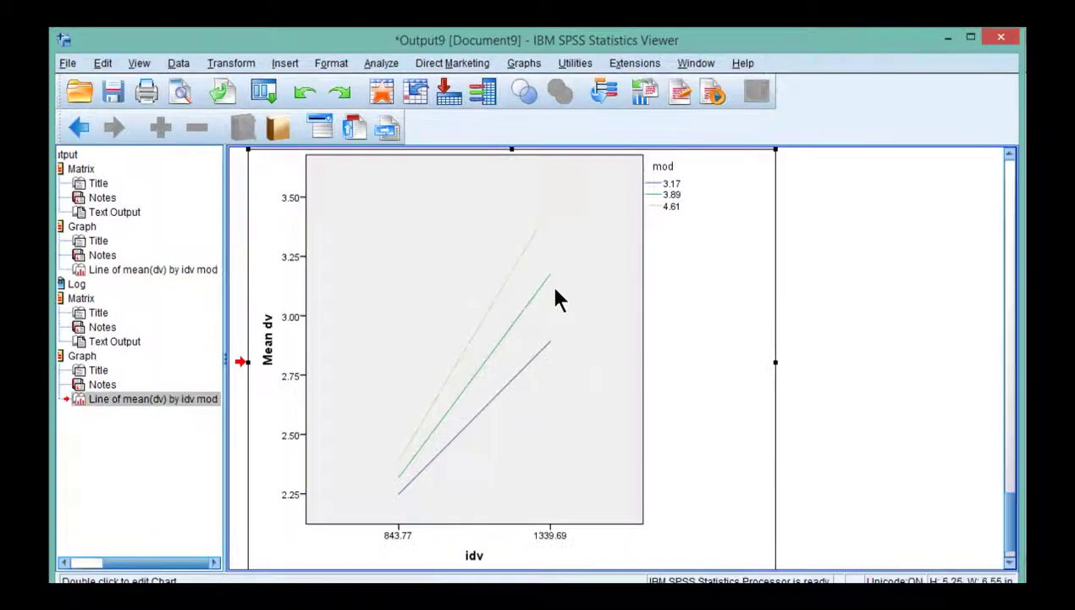
double_click(555, 289)
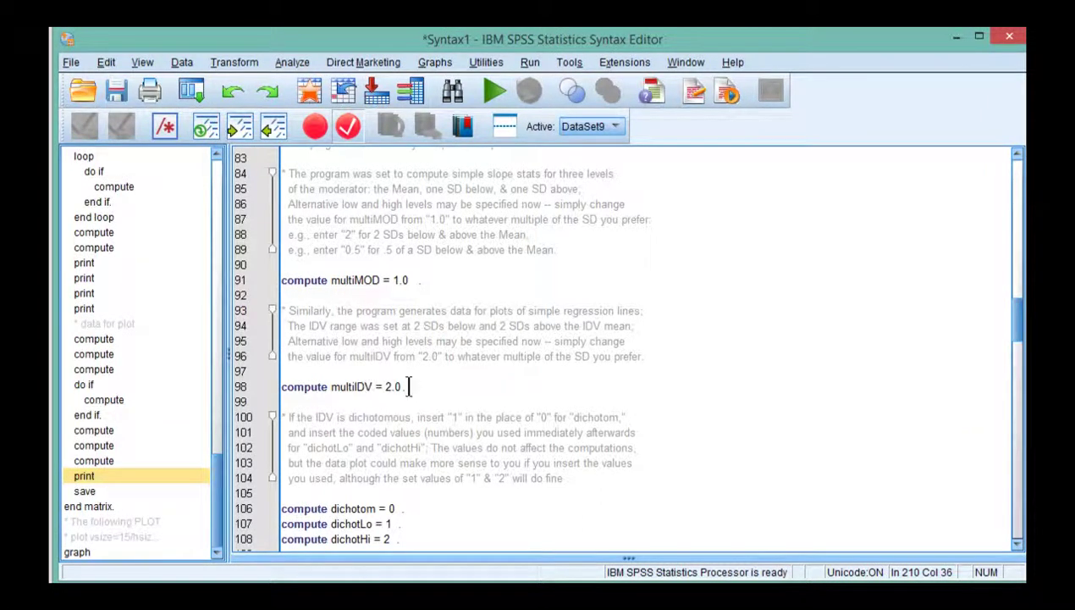
- Highlight the multiIDV value 2.0 and name on line 98, then close the chart window
left_click_drag(408, 387, 383, 389)
left_click(355, 386)
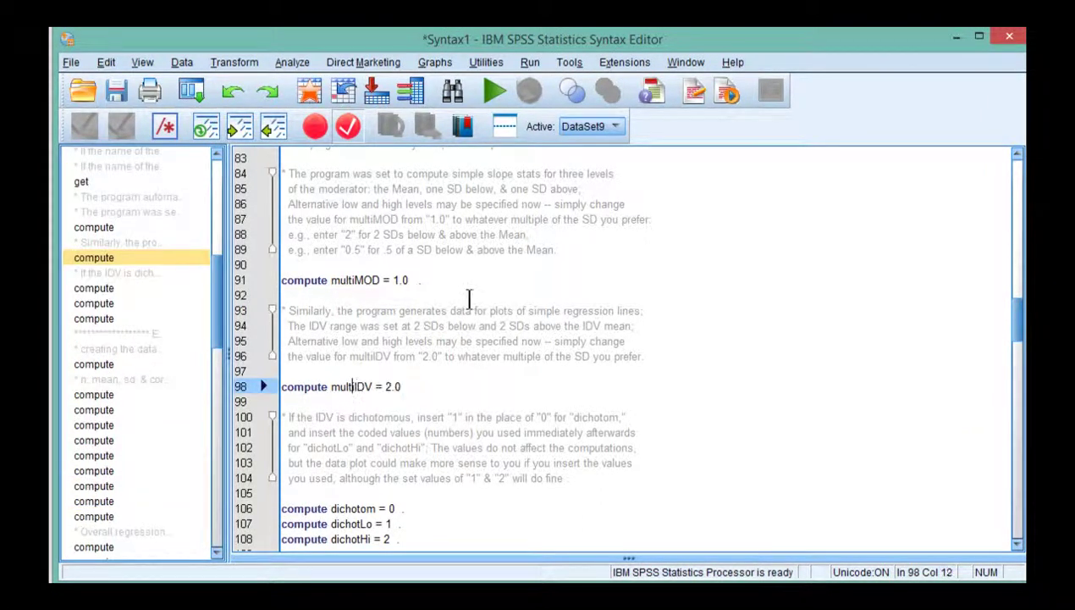
key("shift+Right")
key("shift+Right")
key("shift+Right")
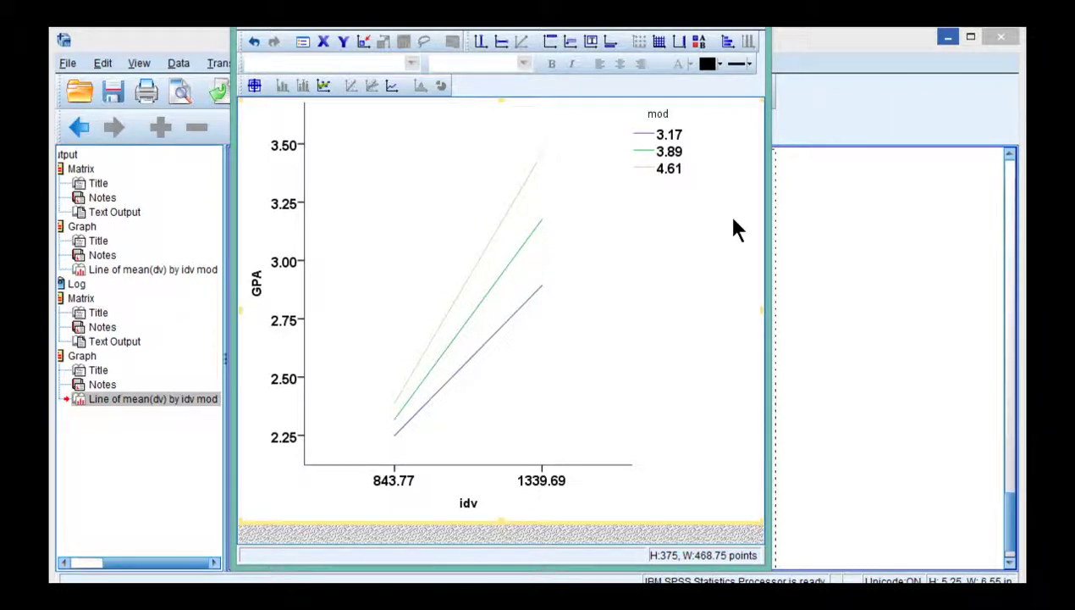
left_click(859, 228)
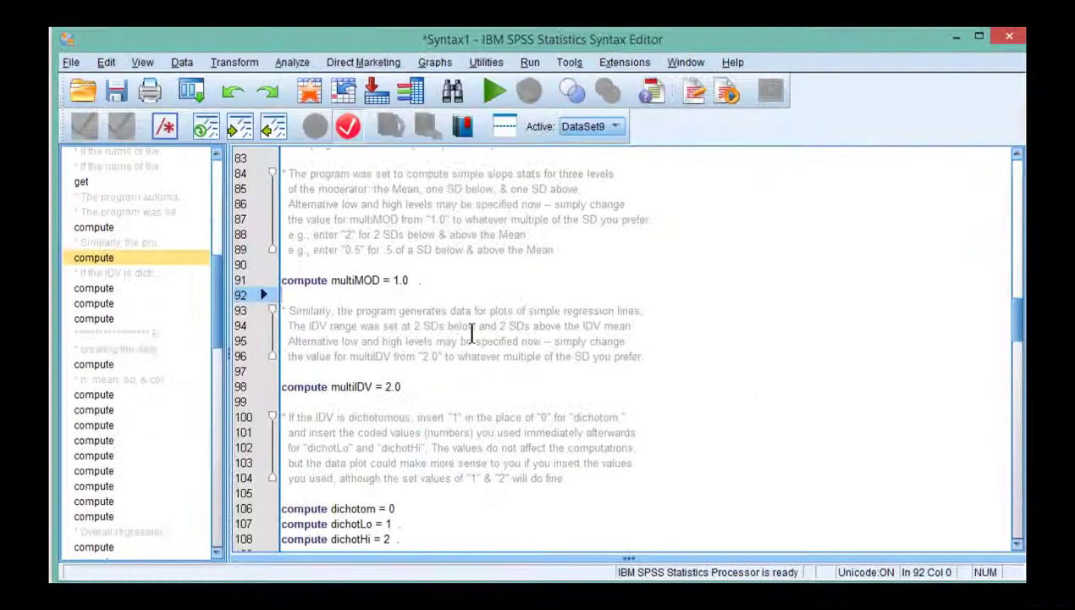
- Change the multiMOD value from 1.0 to 2.0 in the syntax
left_click(401, 280)
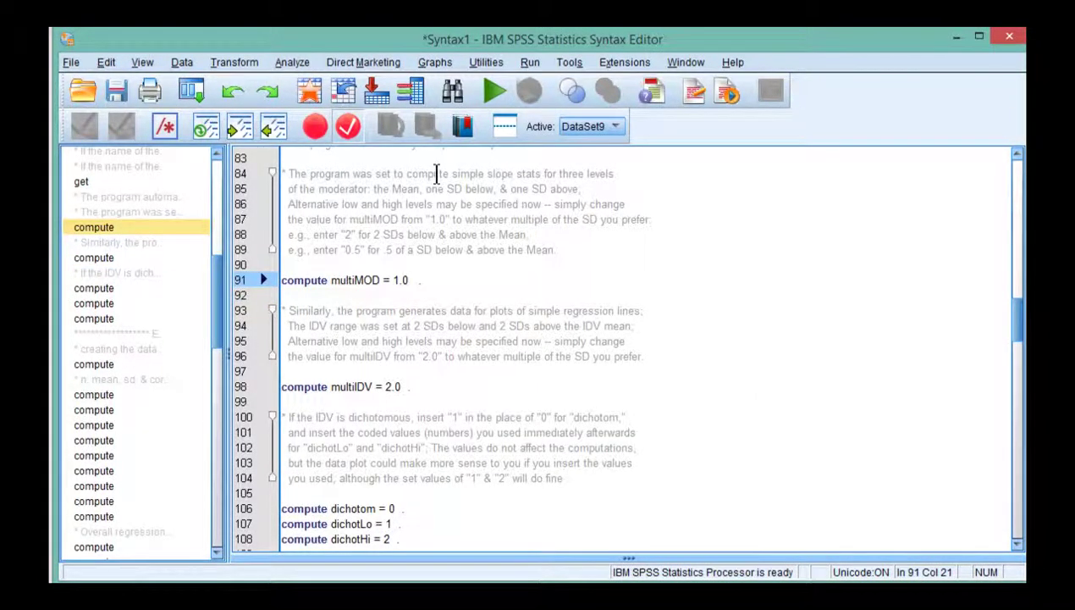
key("Left")
key("shift+Left")
type("2")
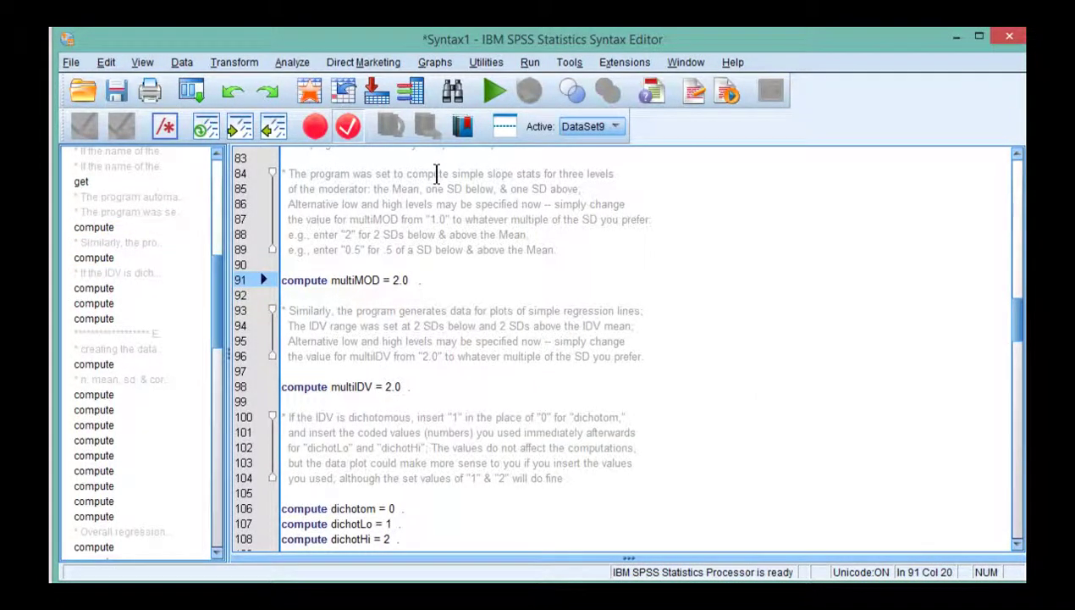
key("Down")
key("Down")
key("Down")
key("Up")
key("Up")
key("Up")
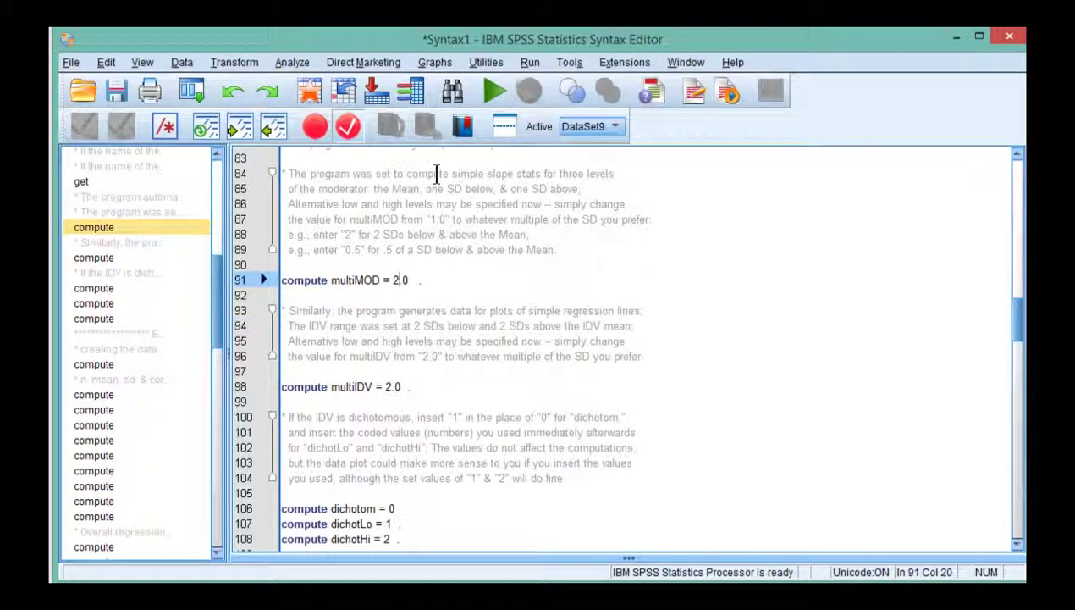
key("shift+Left")
left_click(501, 280)
left_click(416, 398)
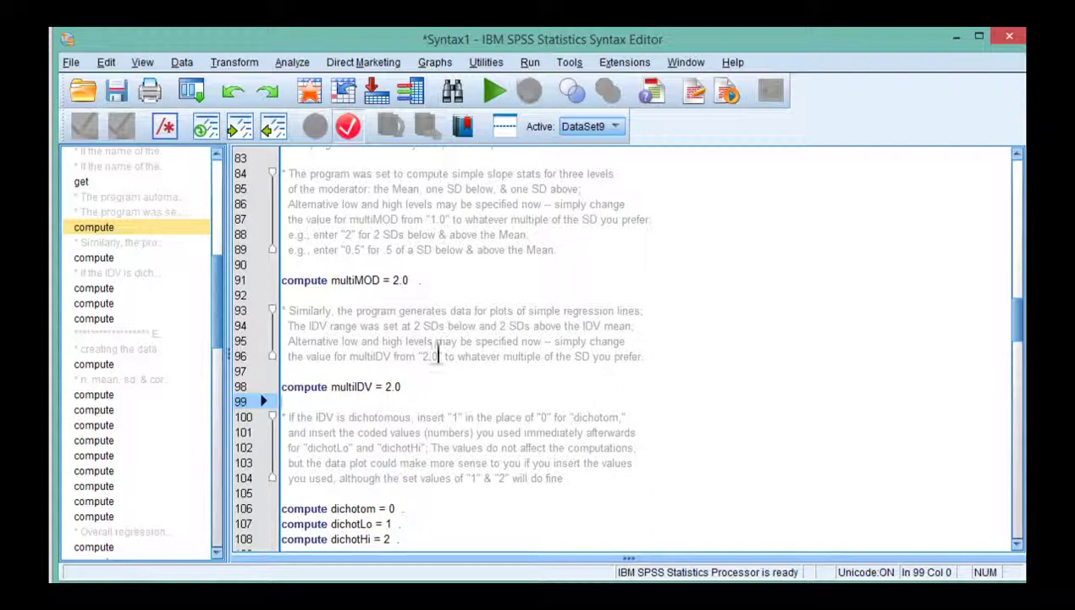
- Select the syntax from the set command through the graph command and run the selection
scroll(365, 271, "up", 8)
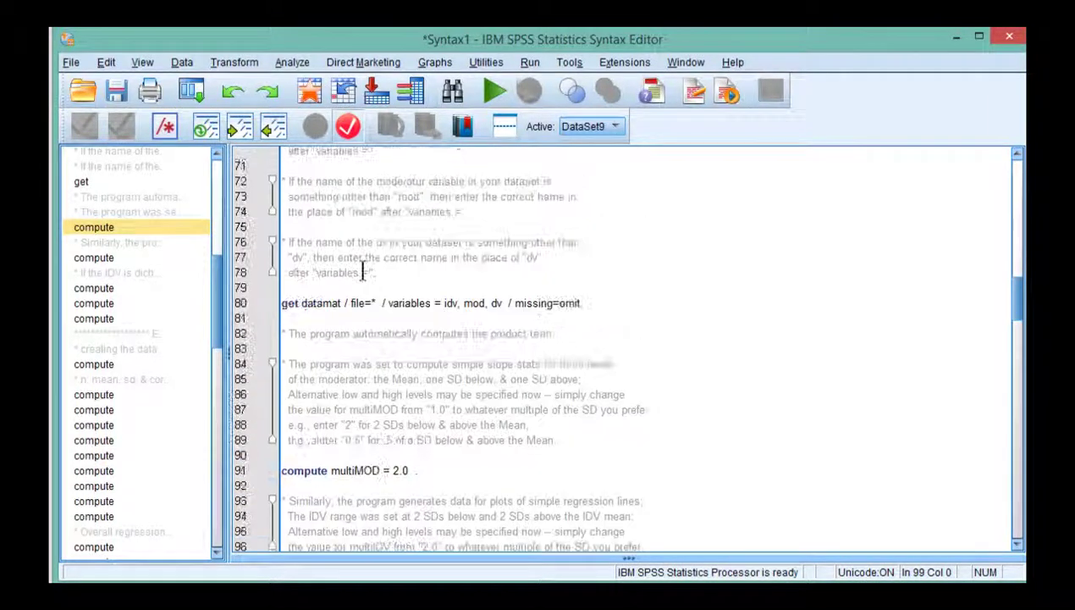
scroll(362, 271, "up", 2)
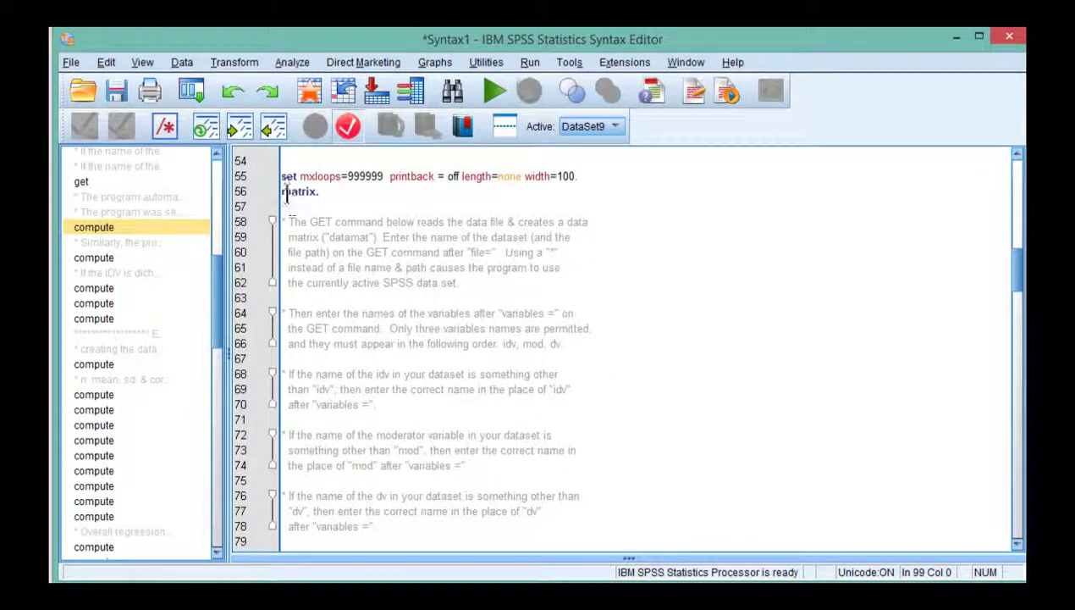
left_click_drag(284, 177, 441, 525)
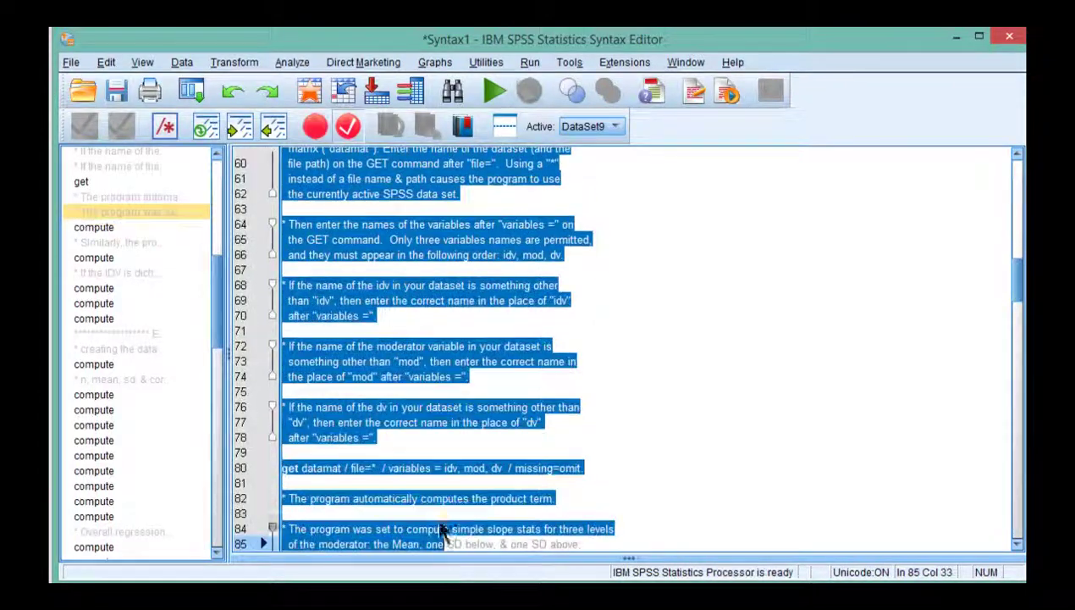
scroll(395, 383, "up", 6)
left_click_drag(403, 376, 487, 485)
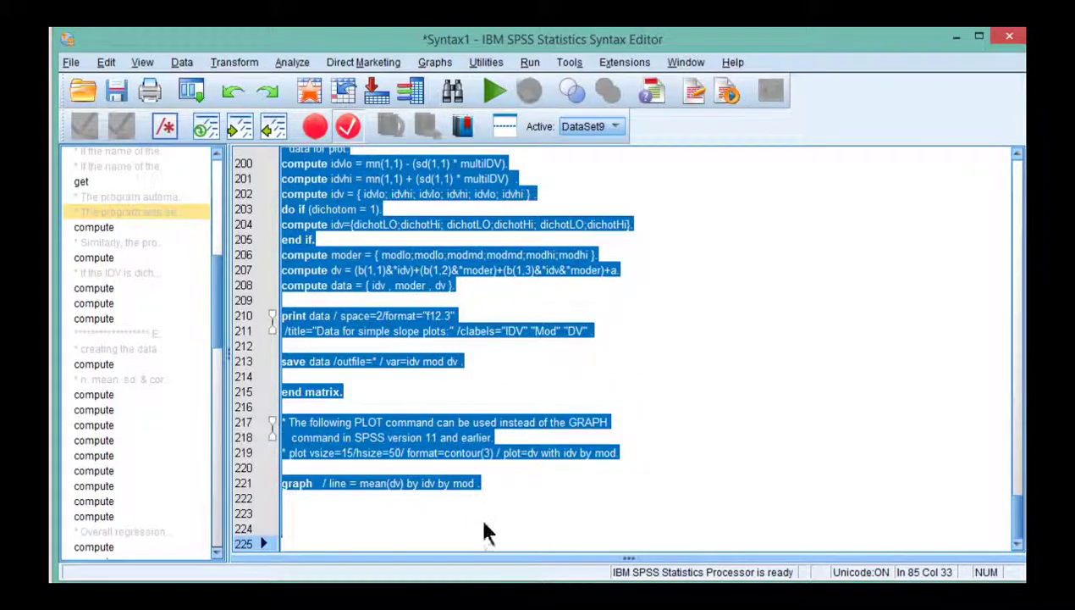
left_click(530, 63)
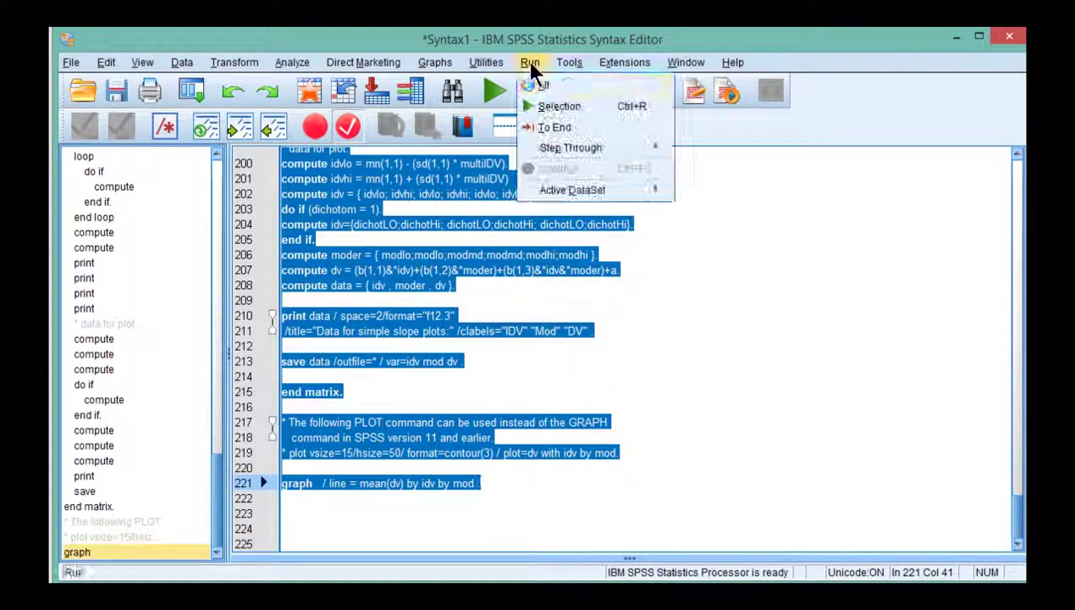
left_click(549, 106)
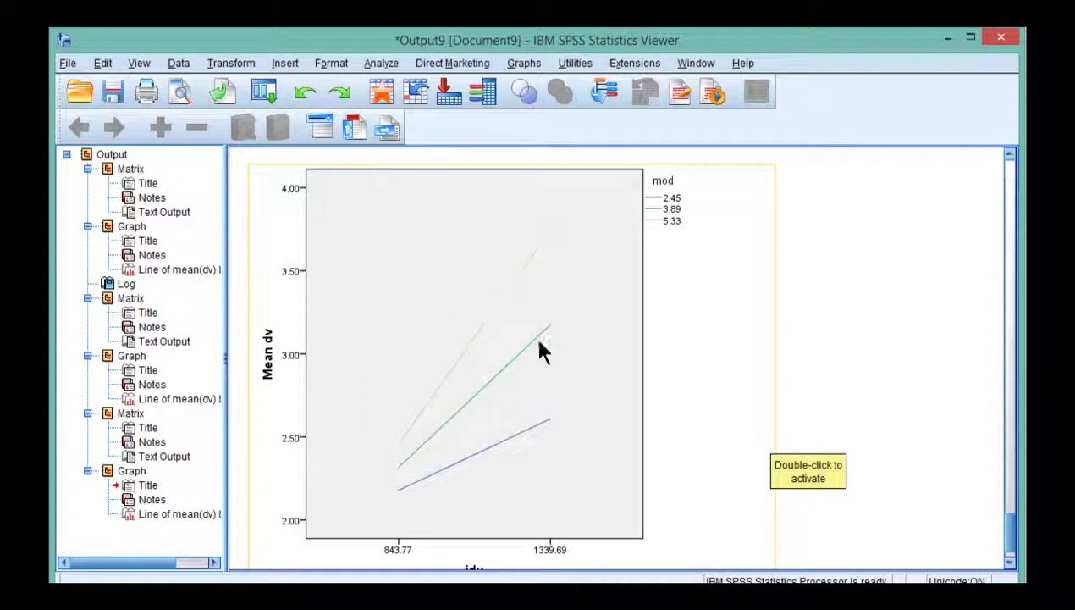
- Set the new chart's plot-area fill to transparent, then close the Chart Editor
left_click(574, 313)
double_click(575, 309)
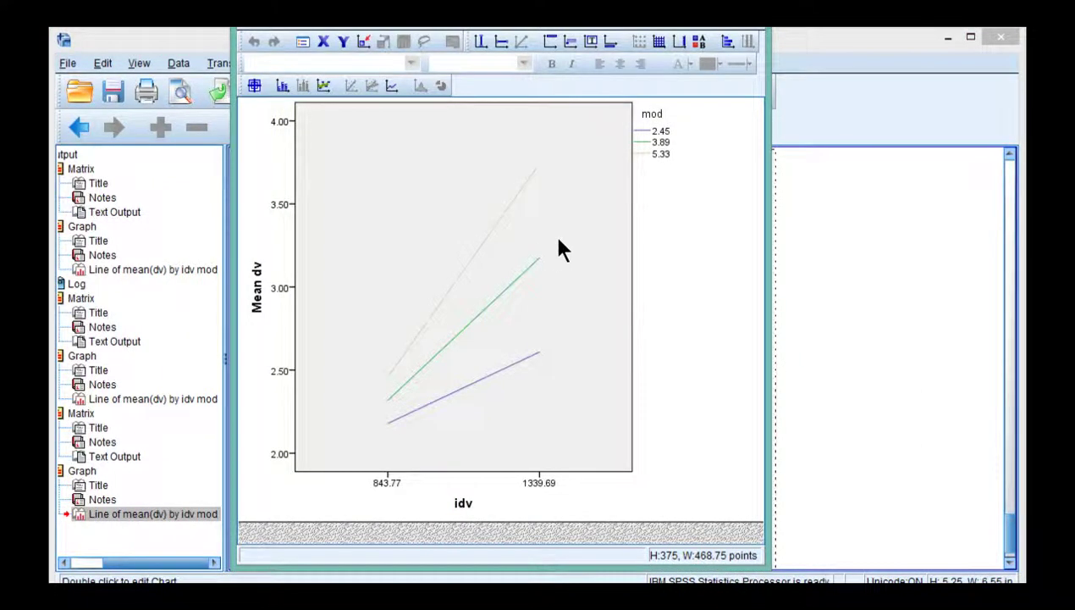
double_click(552, 232)
left_click(805, 111)
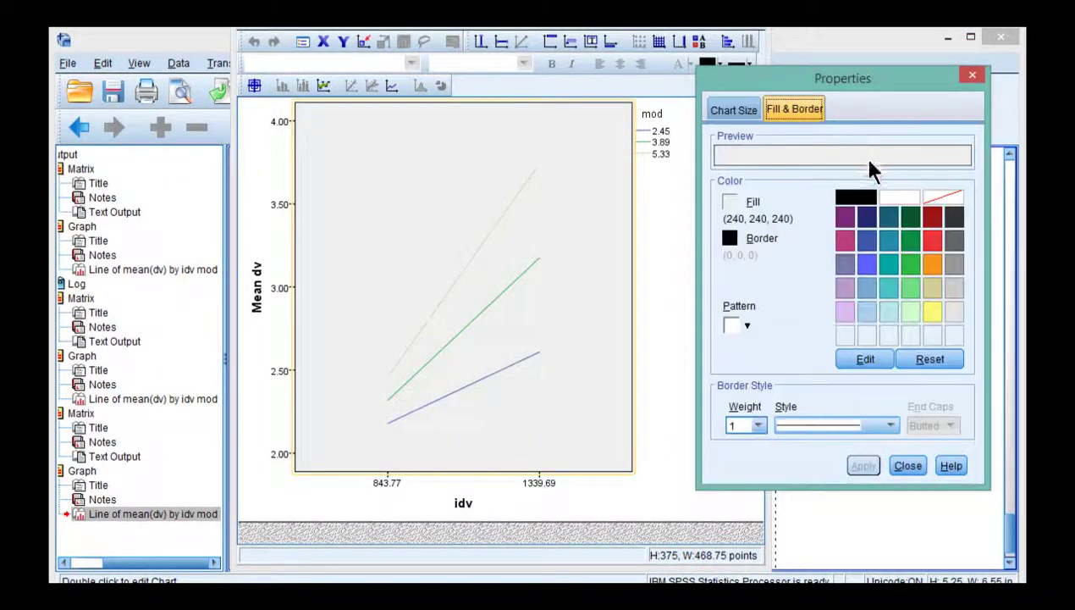
left_click(938, 201)
left_click(861, 465)
left_click(906, 466)
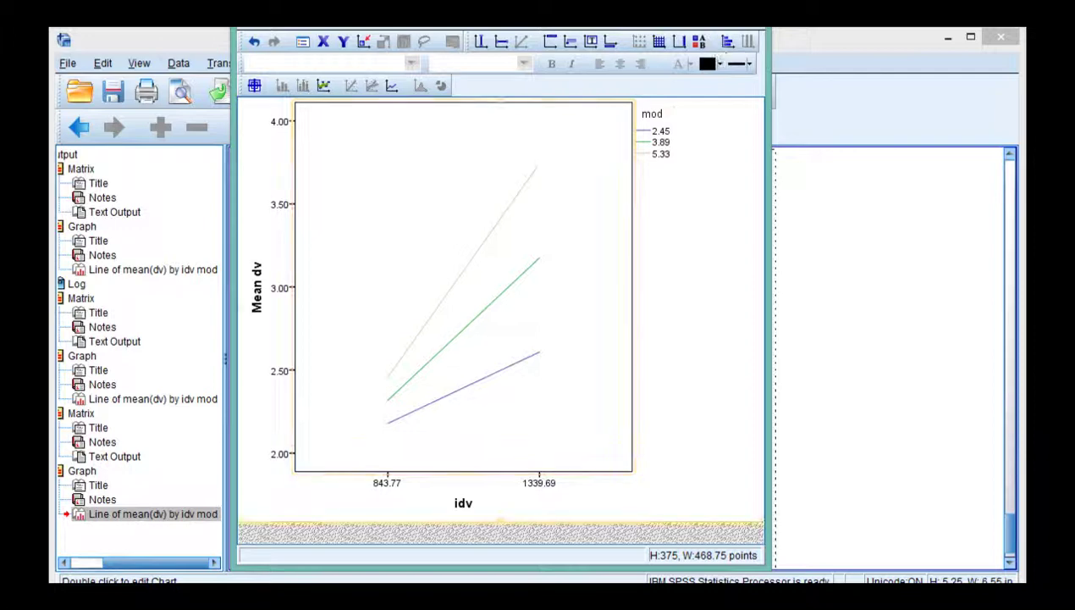
key("alt+F4")
scroll(550, 364, "up", 10)
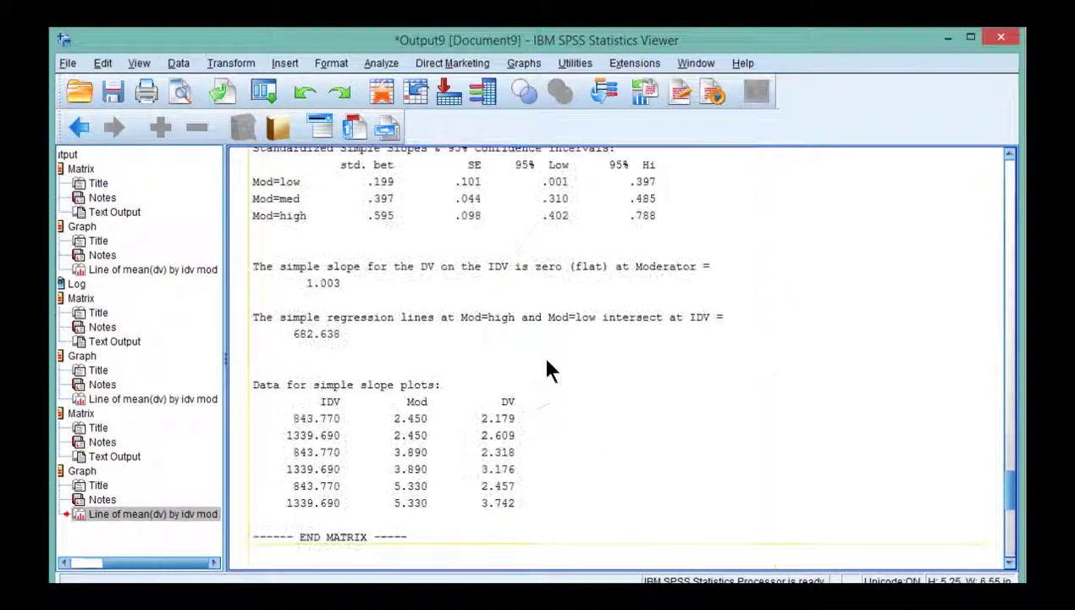
scroll(551, 387, "up", 3)
scroll(551, 387, "down", 15)
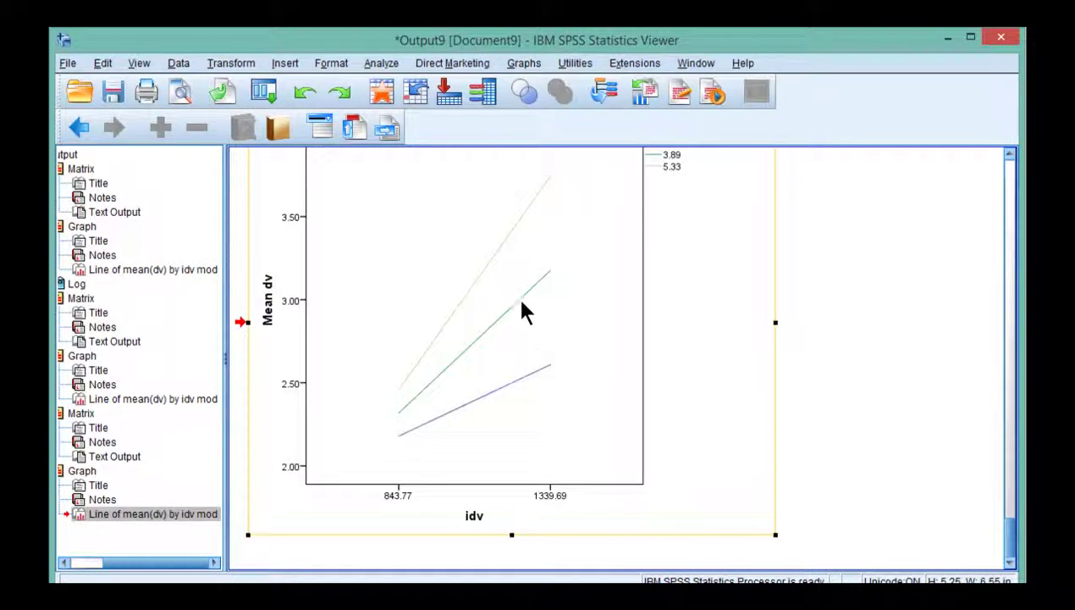
scroll(887, 363, "up", 2)
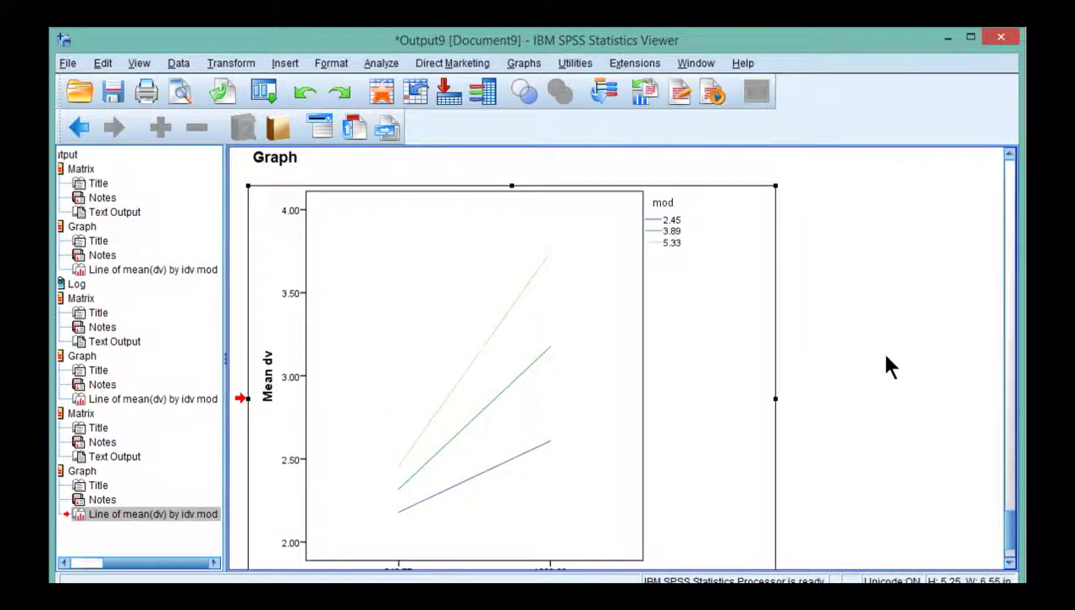